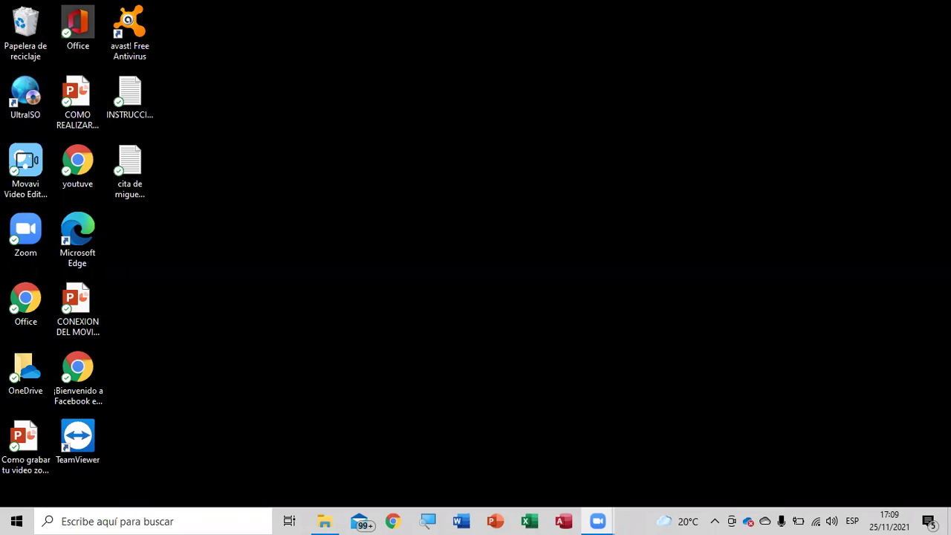
- Start Word and create a new blank document
click(461, 518)
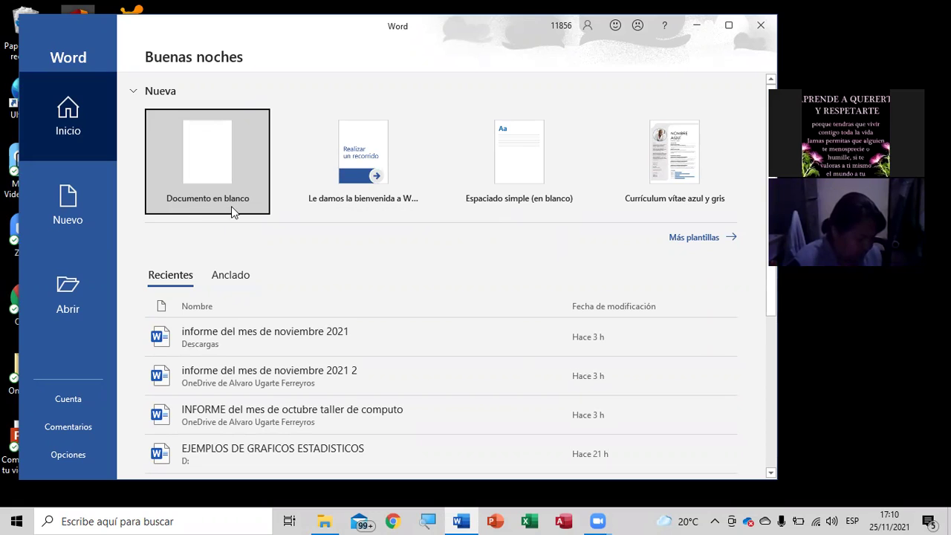
click(210, 154)
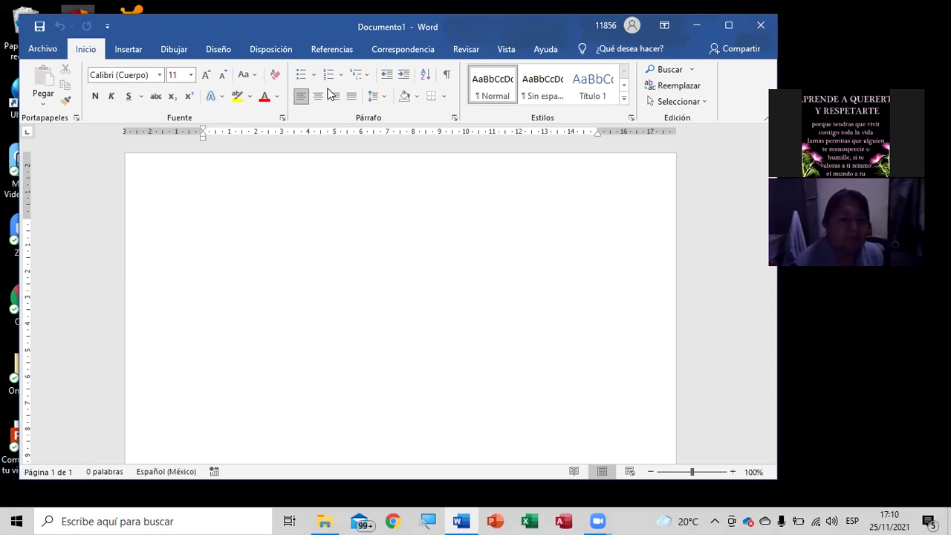
click(136, 51)
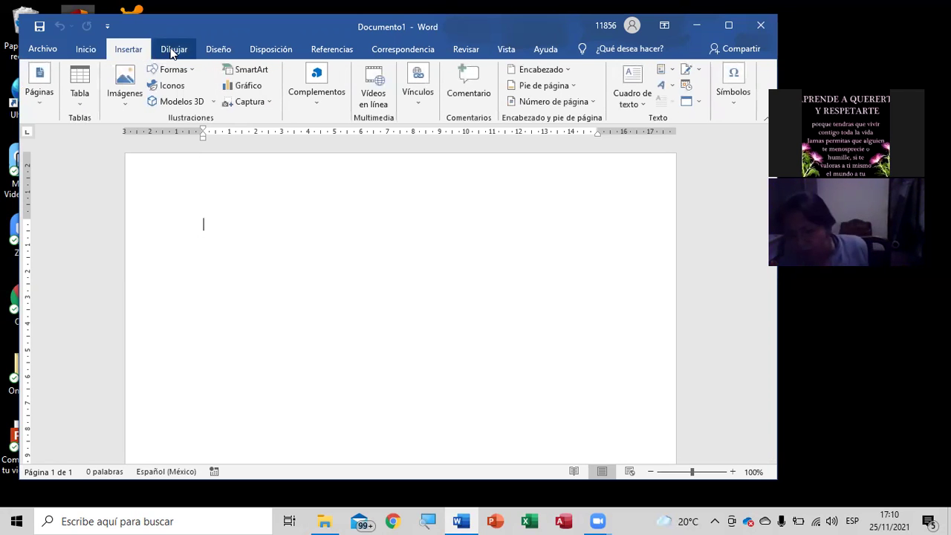
click(171, 51)
click(216, 50)
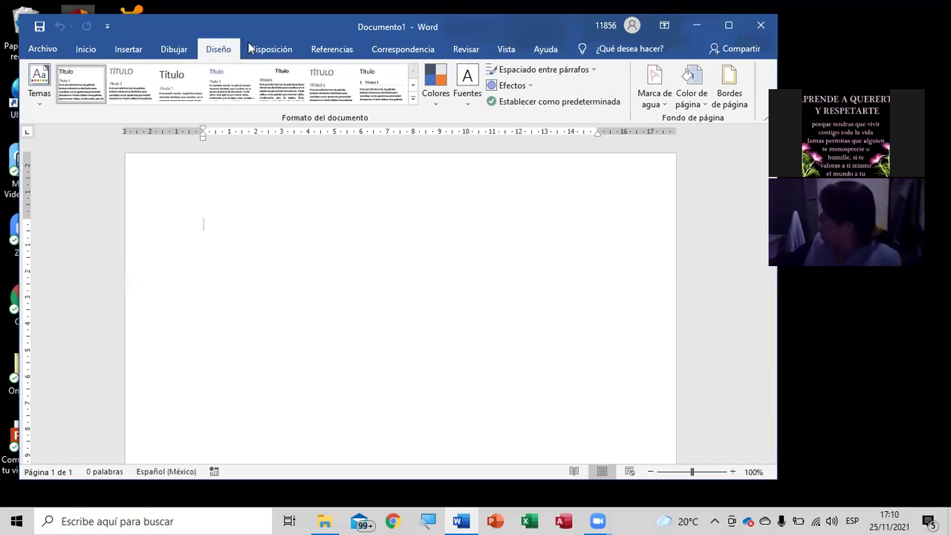
click(281, 49)
click(316, 47)
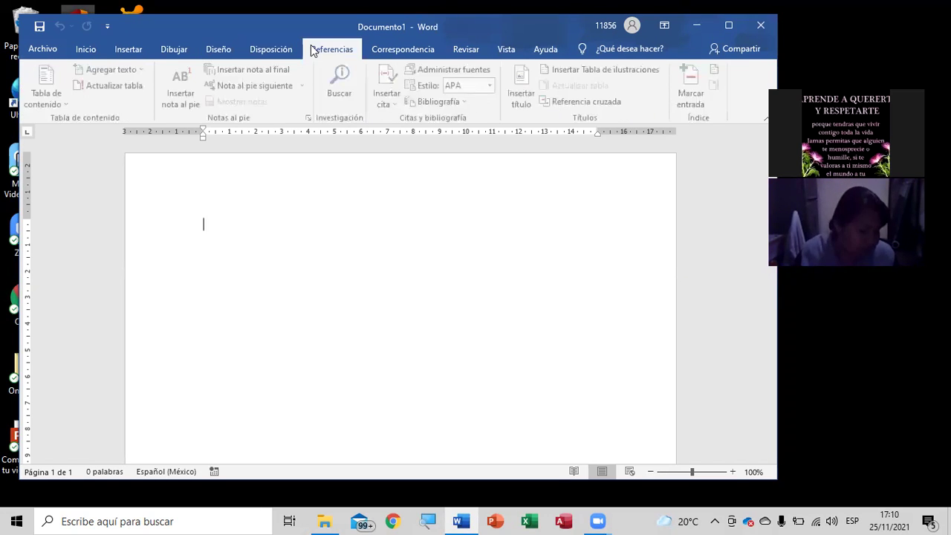
click(394, 50)
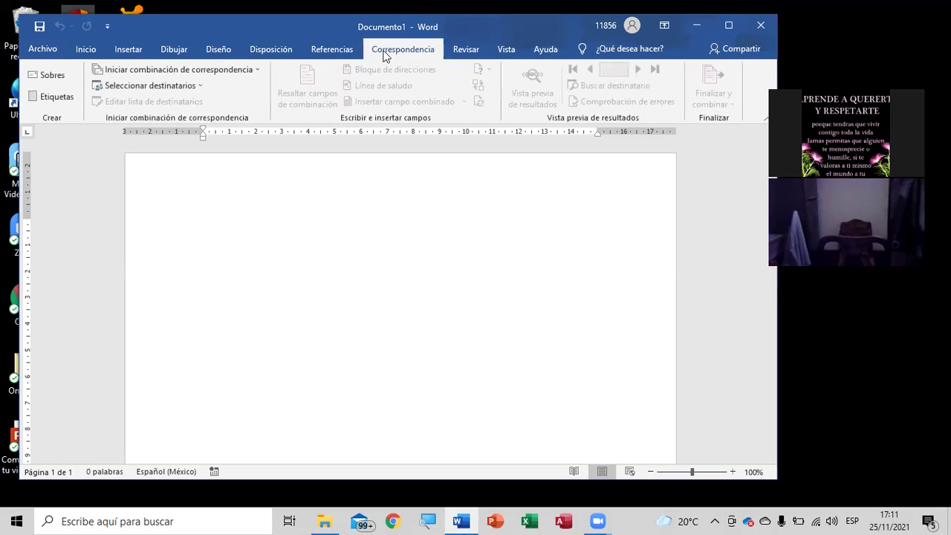
click(459, 52)
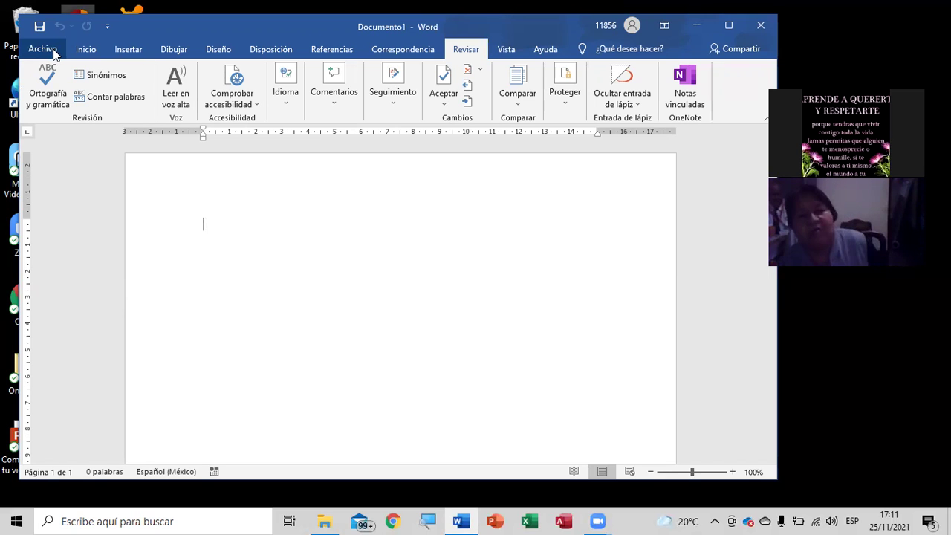
- Browse the Documents folder for an existing file to open, and return to the blank document without opening any
click(43, 49)
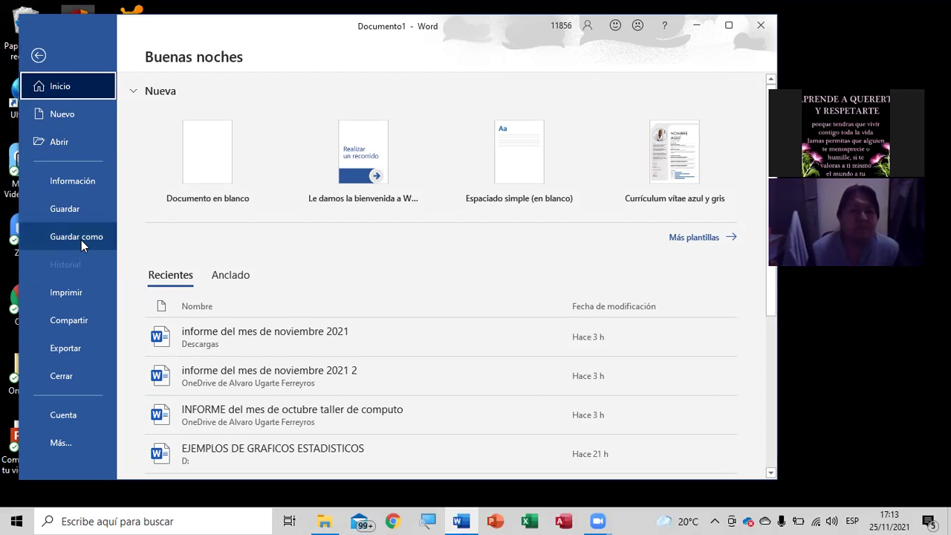
click(62, 142)
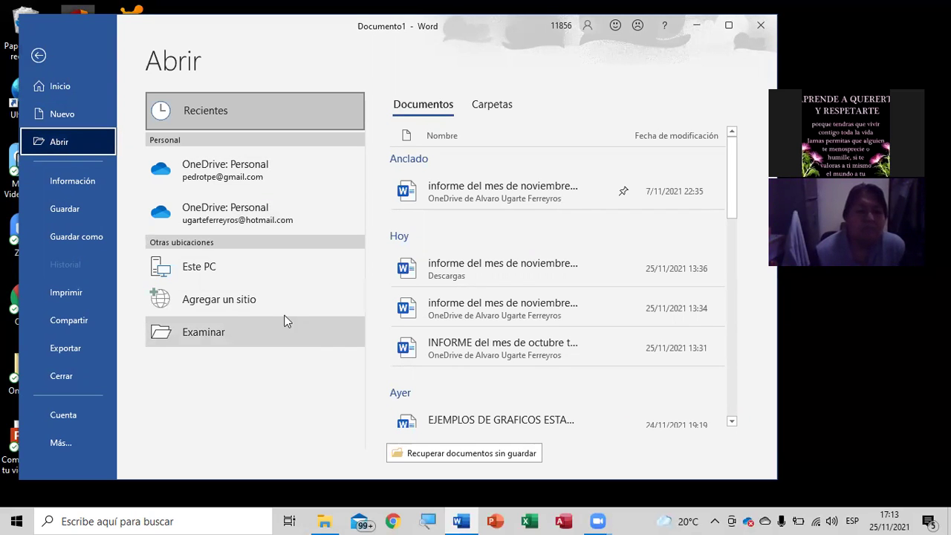
click(200, 331)
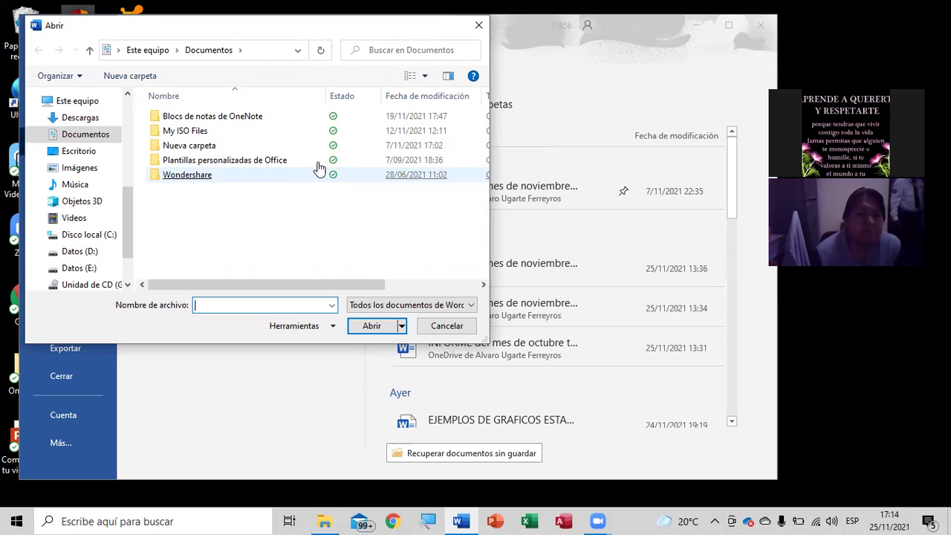
click(479, 25)
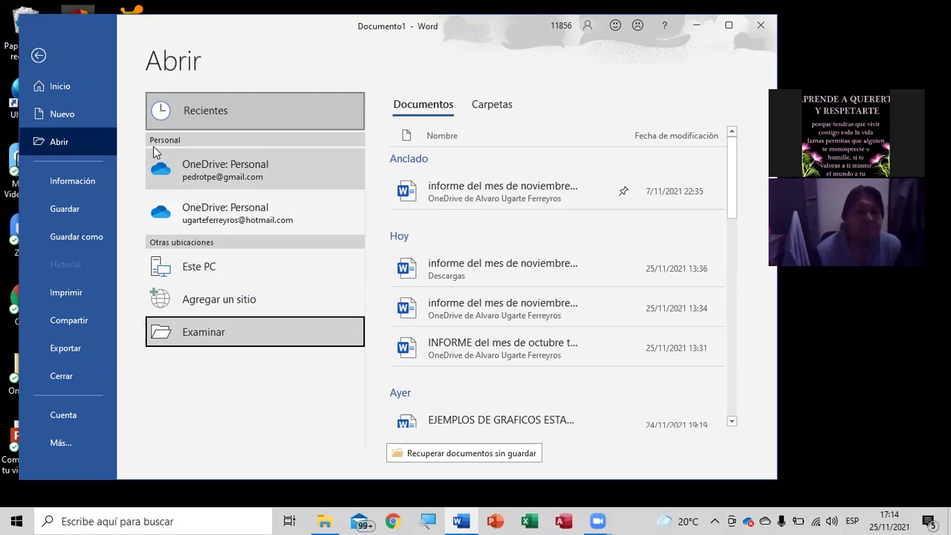
click(38, 56)
click(38, 56)
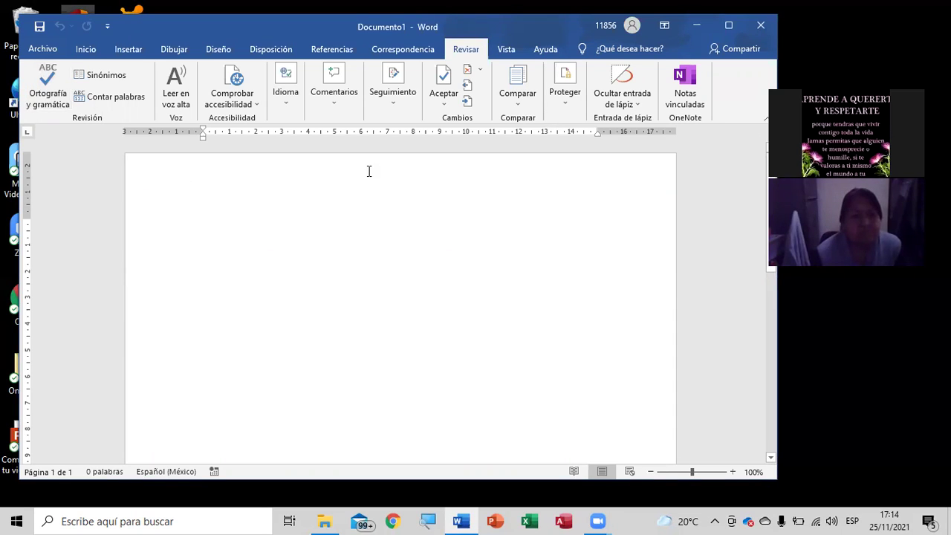
- Save the blank document on drive Datos (D:) as a Word document named "clase de word"
click(42, 50)
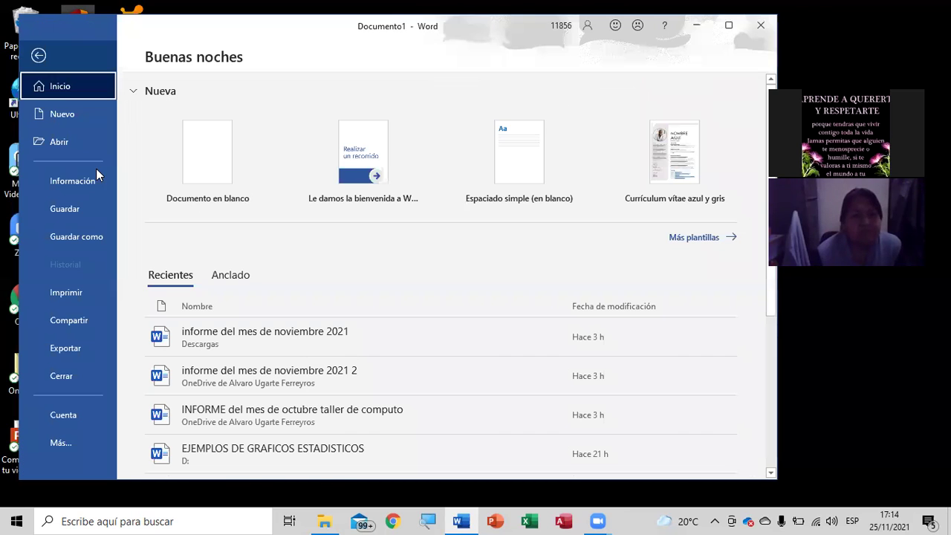
click(77, 237)
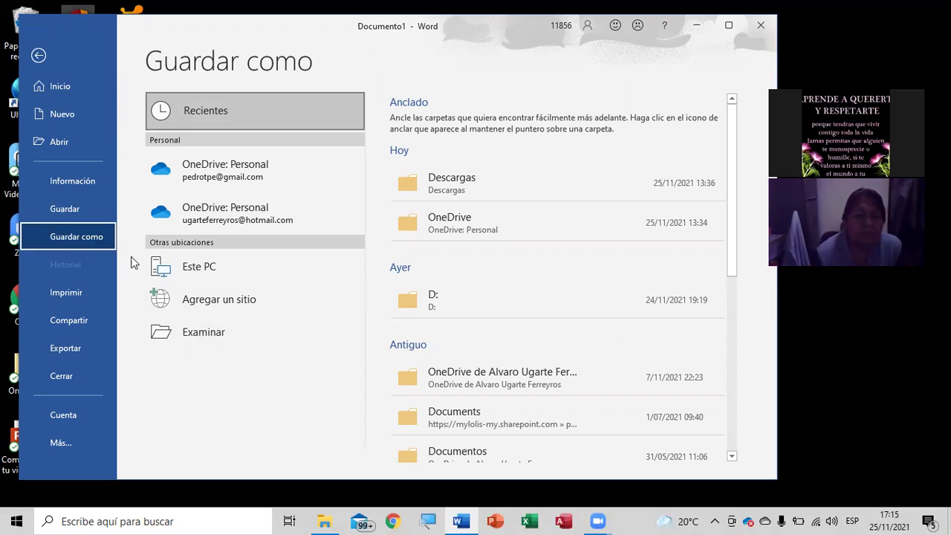
click(193, 337)
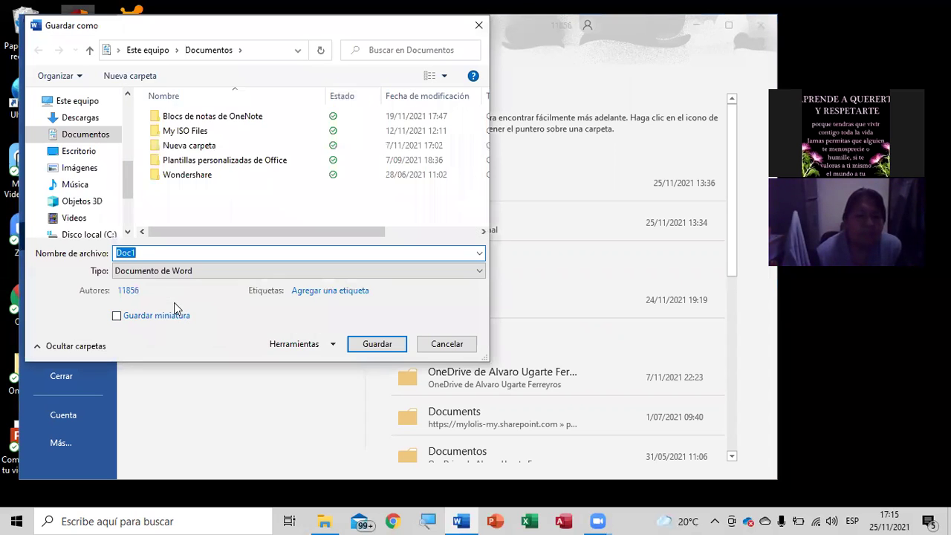
mouse_move(128, 174)
mouse_down()
mouse_move(133, 117)
mouse_move(134, 189)
mouse_up()
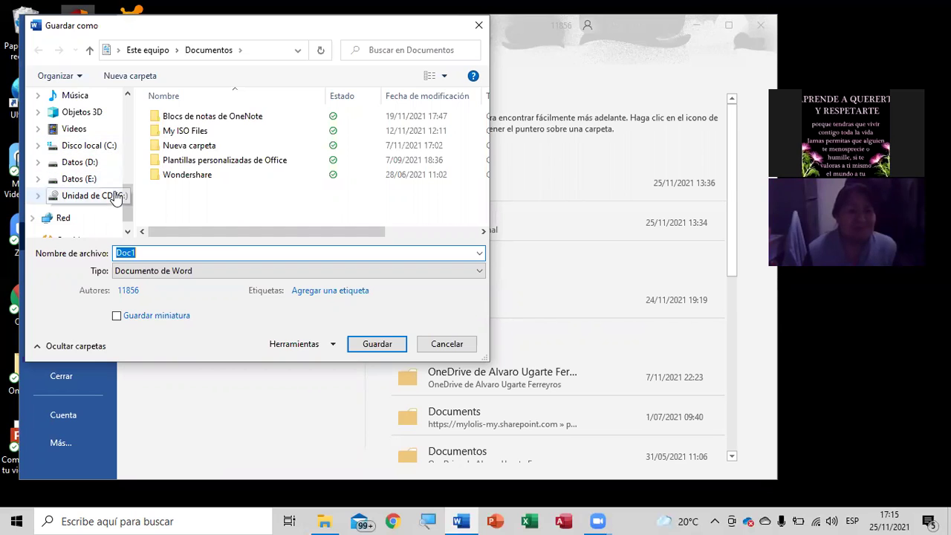
click(89, 162)
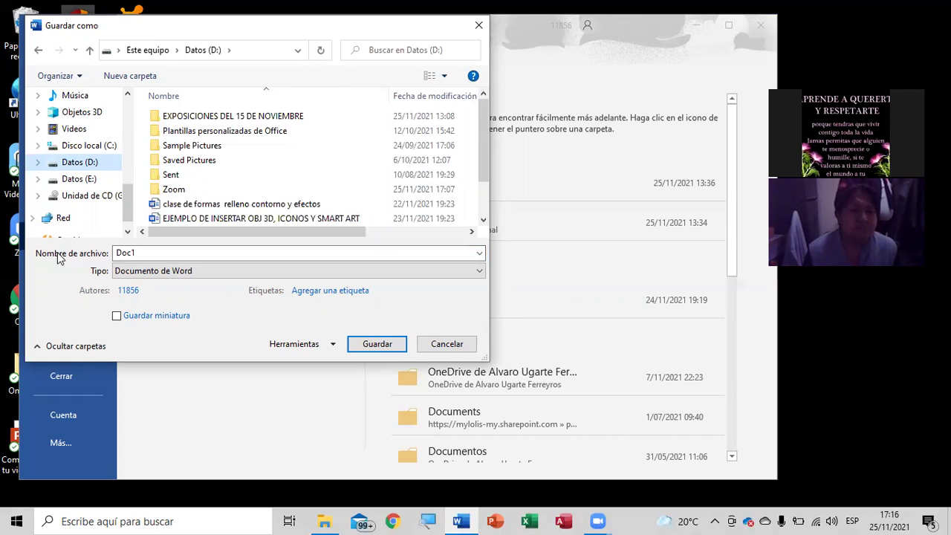
double_click(142, 253)
key(BackSpace)
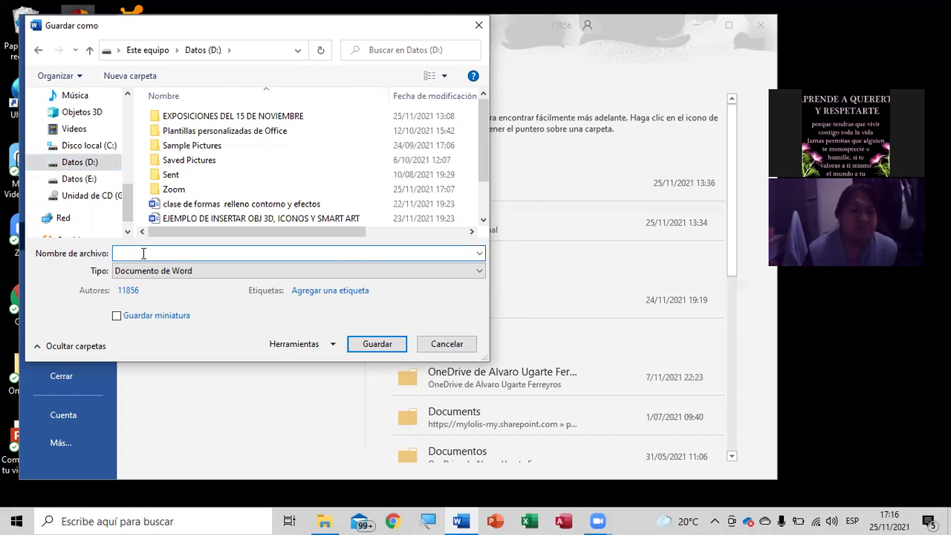
text(lase de )
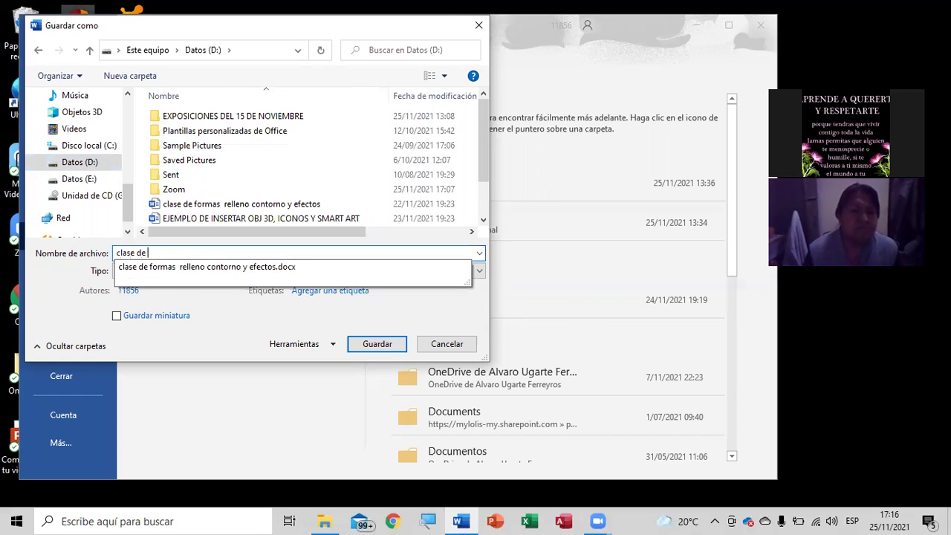
text(word)
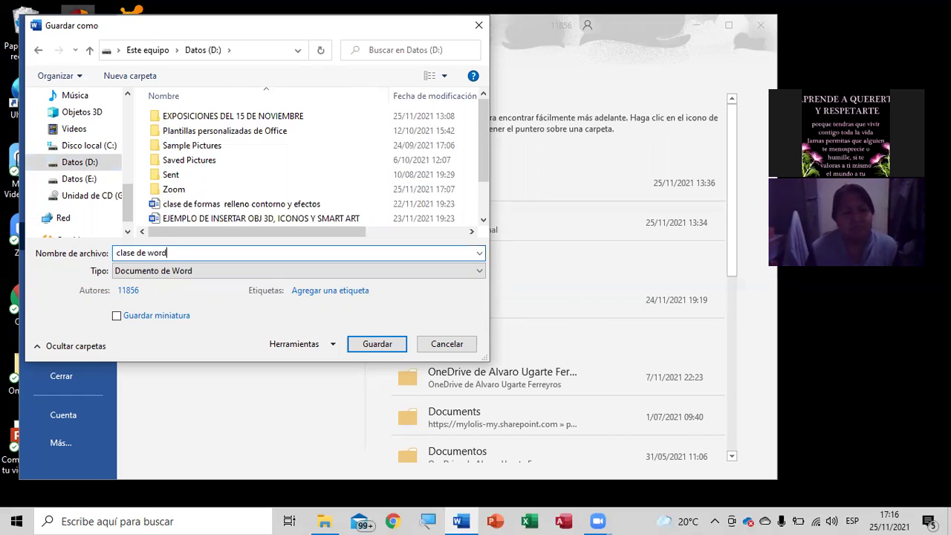
click(385, 350)
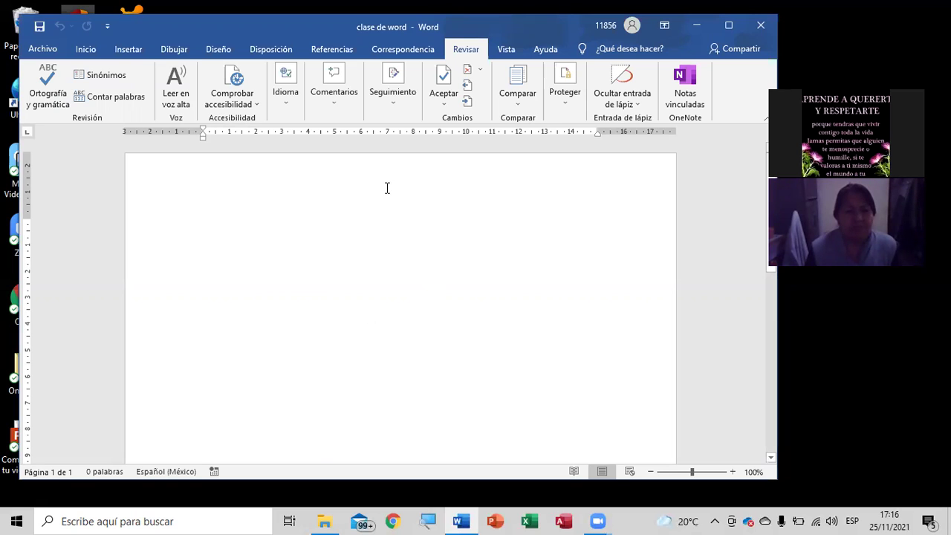
- Magnify the screen to 200% with Magnifier, minimize its window, and return the screen to normal size
key(super+plus)
text(+)
key(BackSpace)
key(BackSpace)
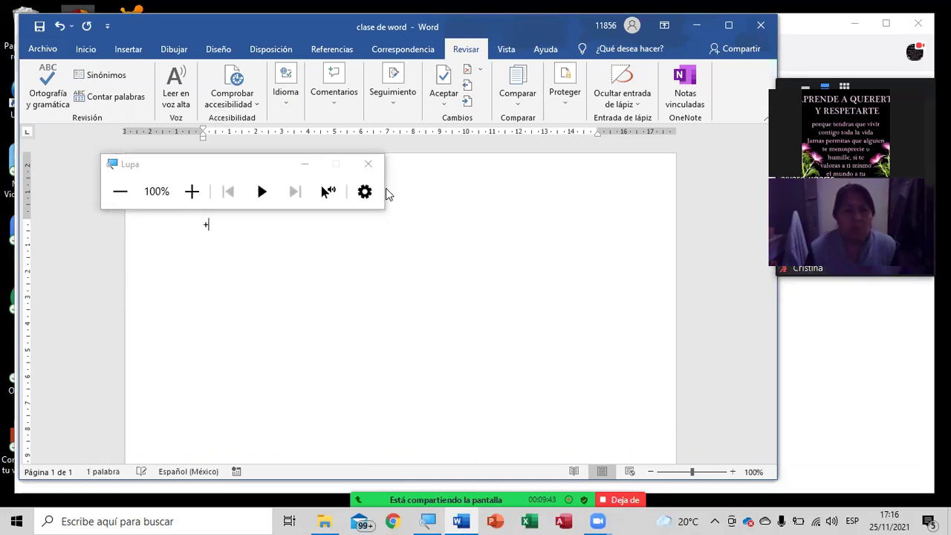
click(187, 200)
click(186, 201)
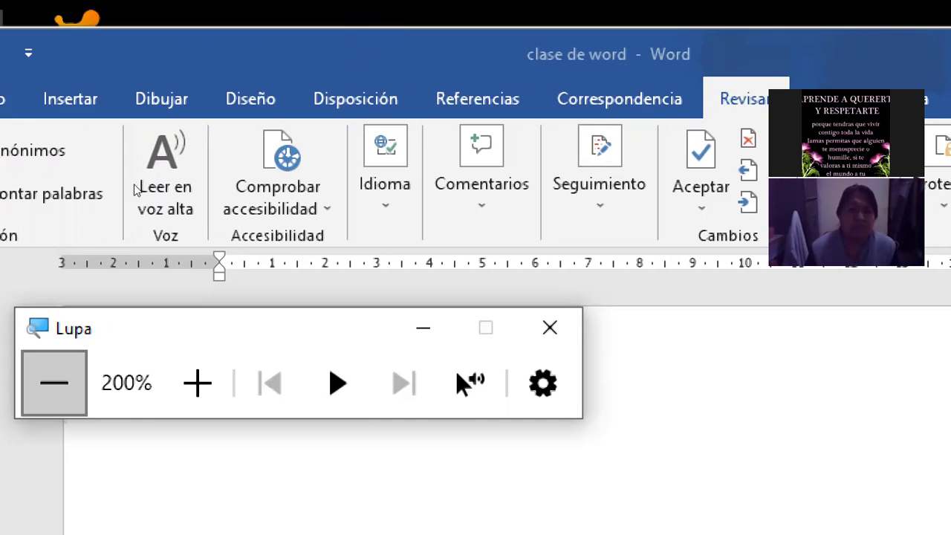
click(423, 327)
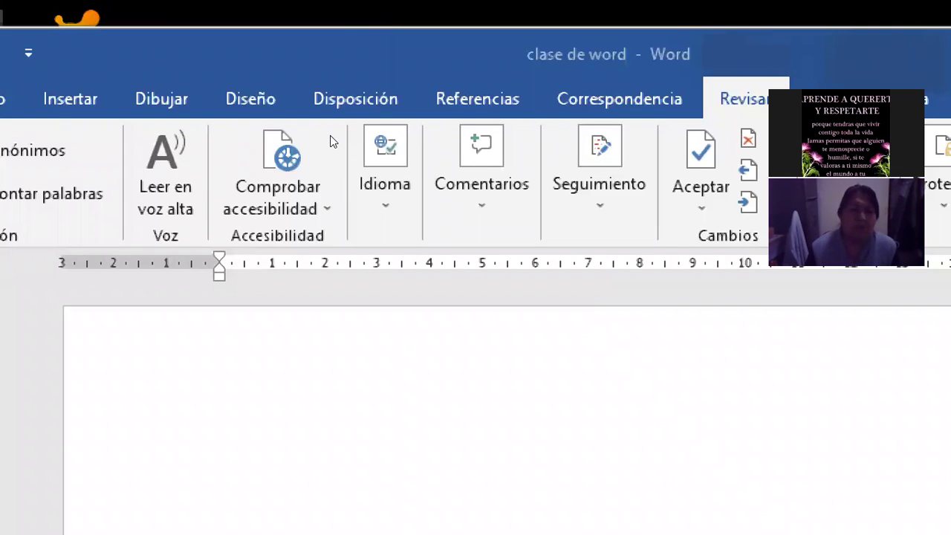
key(super+minus)
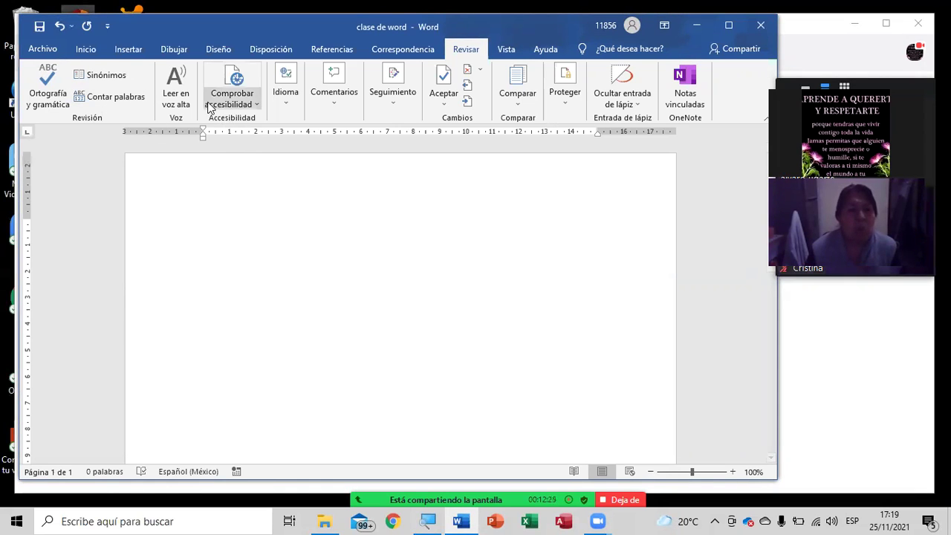
- Increase the font size to 26 for the text at the start of the empty document
click(84, 51)
click(207, 77)
click(206, 77)
click(207, 78)
click(207, 76)
click(206, 76)
click(206, 76)
click(206, 77)
click(206, 76)
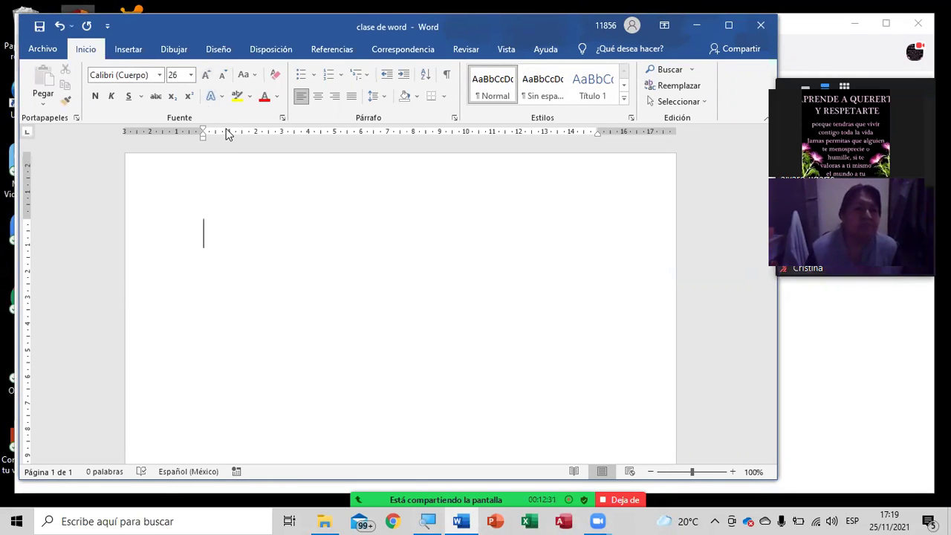
- Write "Control" followed by its abbreviation "ctrl" on the first line, separated by a few spaces
text(control)
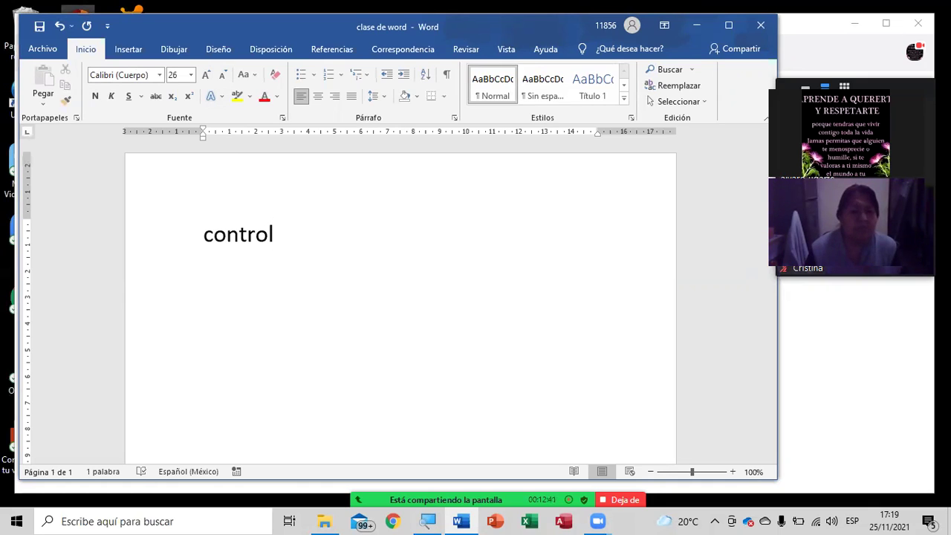
text(ctrl)
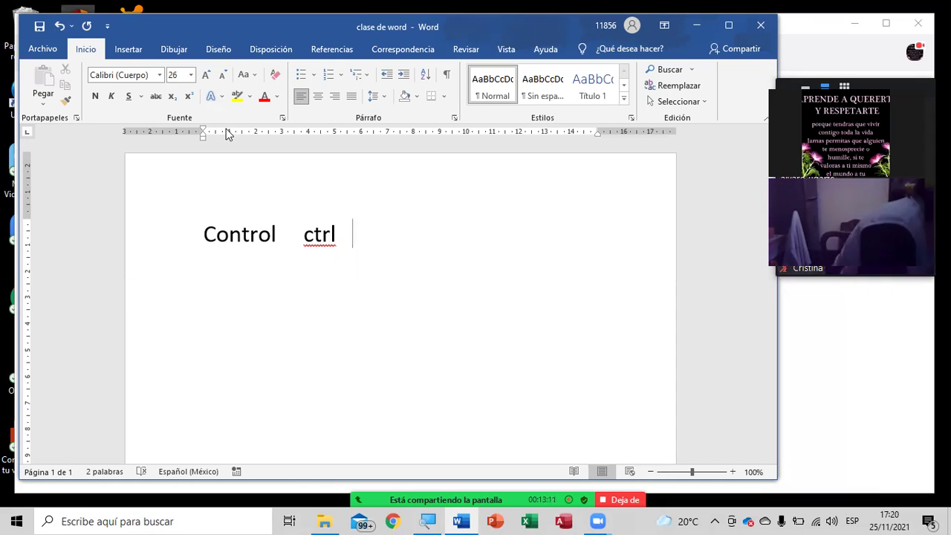
click(224, 269)
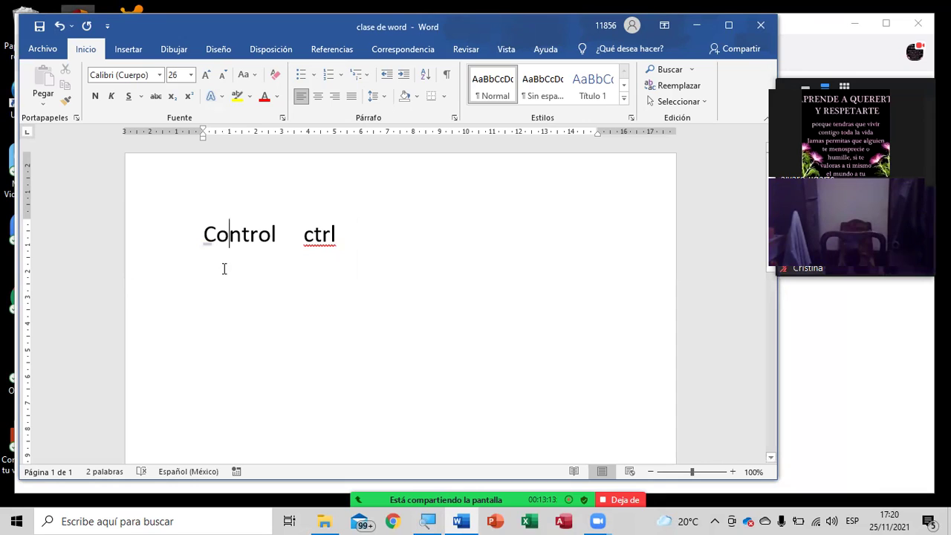
- Add a second line below reading "Ctrl + g" followed by its meaning, "grabar"
click(365, 235)
key(Return)
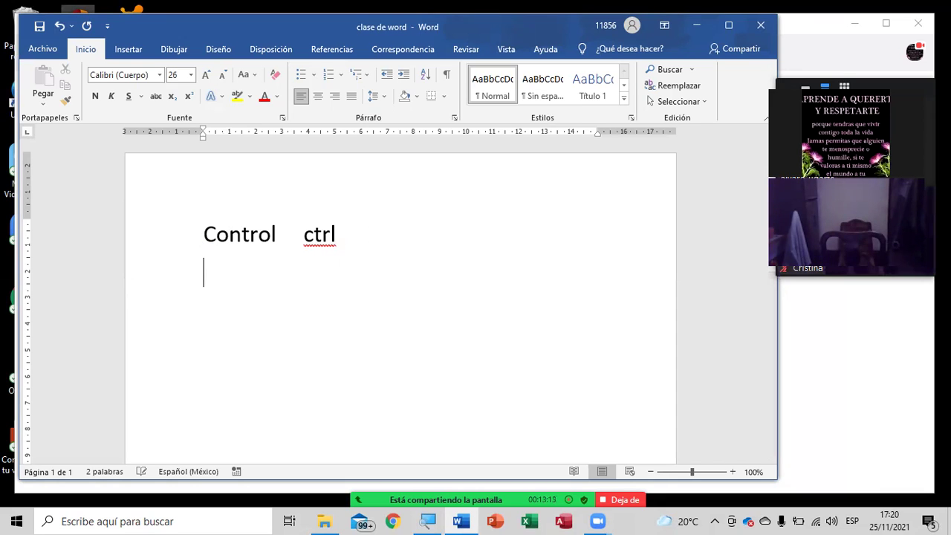
text(ctrk)
key(BackSpace)
text(l )
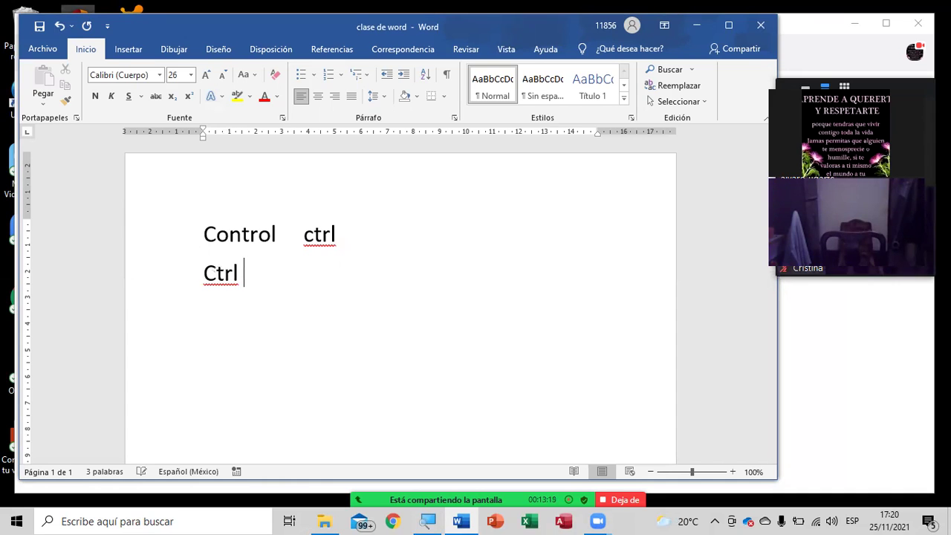
text(+)
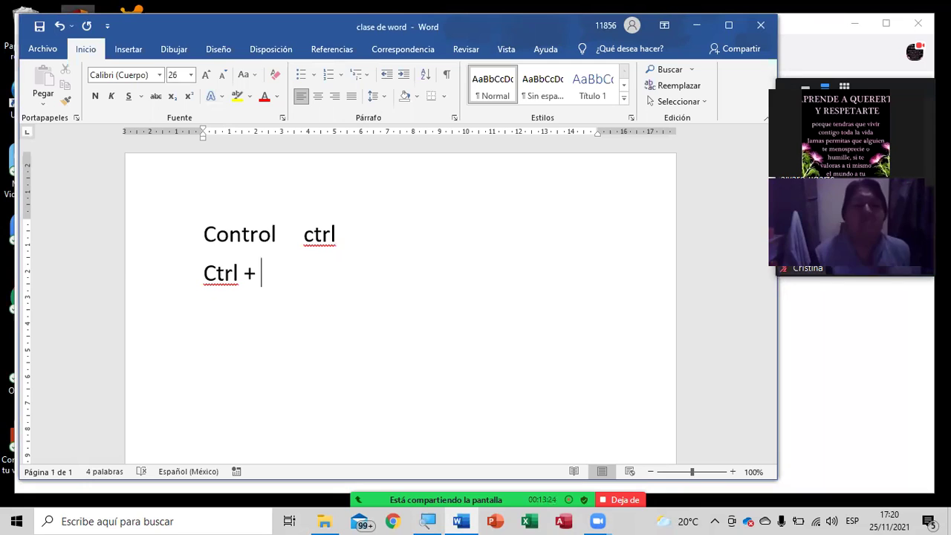
text( g)
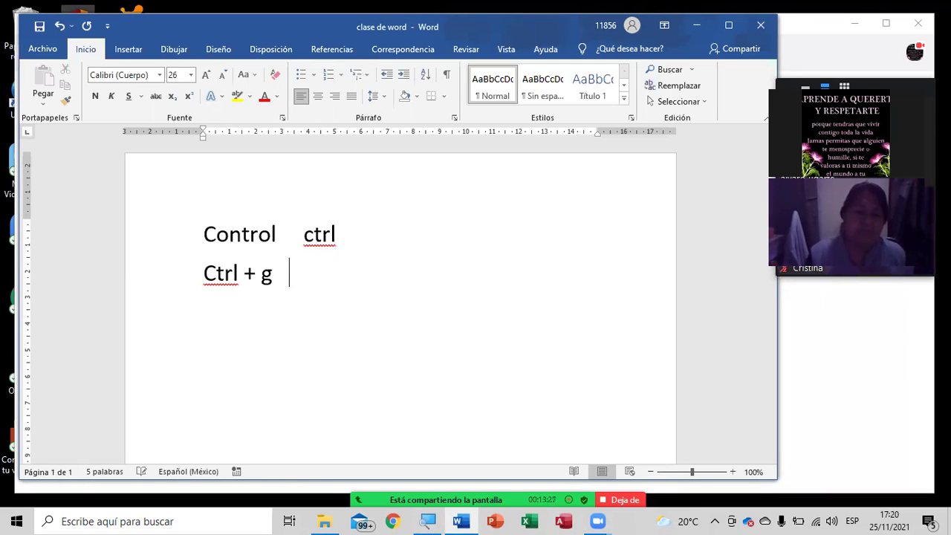
text(    grabar)
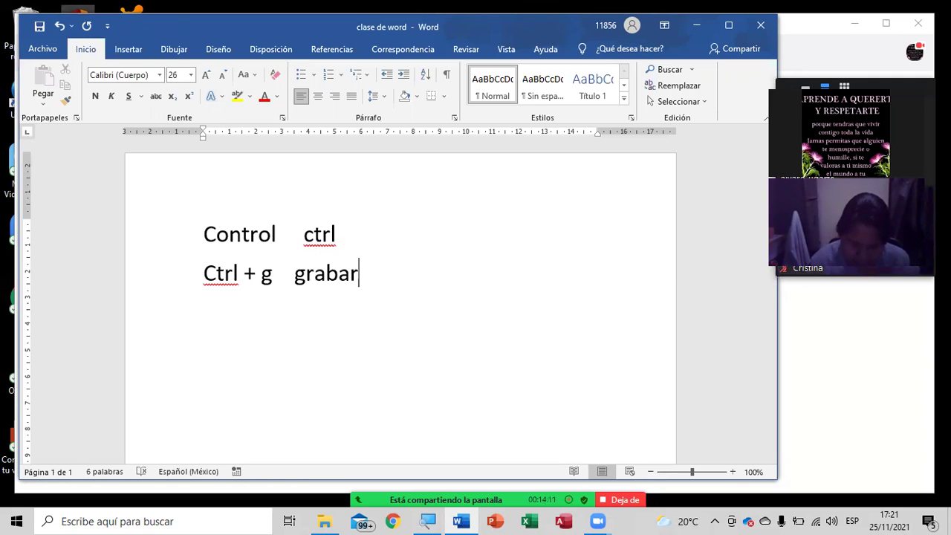
- Add a third line reading "Archivo/ guardar" directly below the "Ctrl + g grabar" line
click(38, 50)
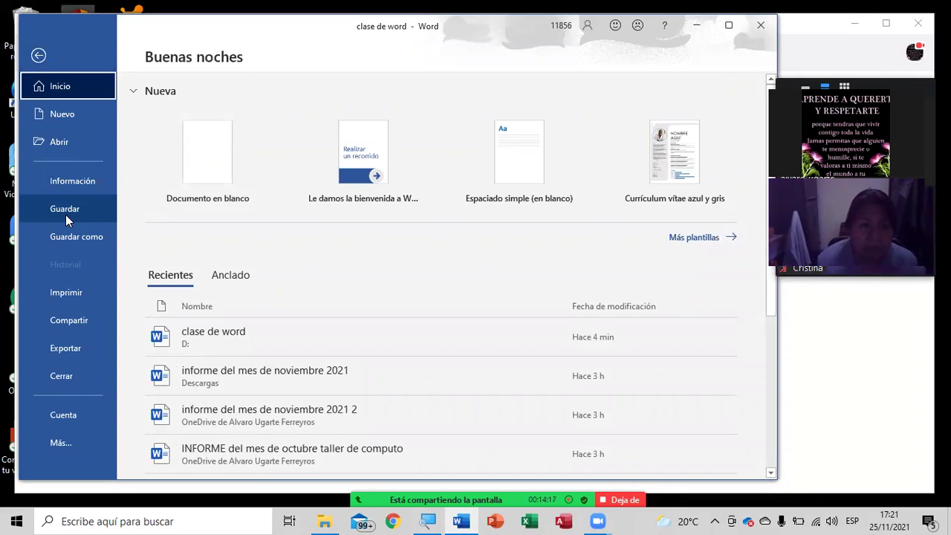
click(39, 56)
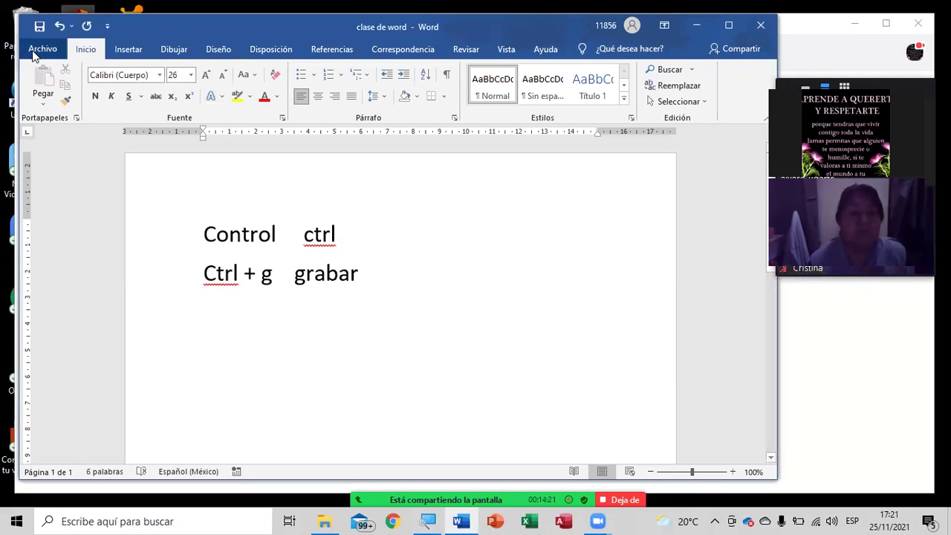
click(210, 305)
click(376, 271)
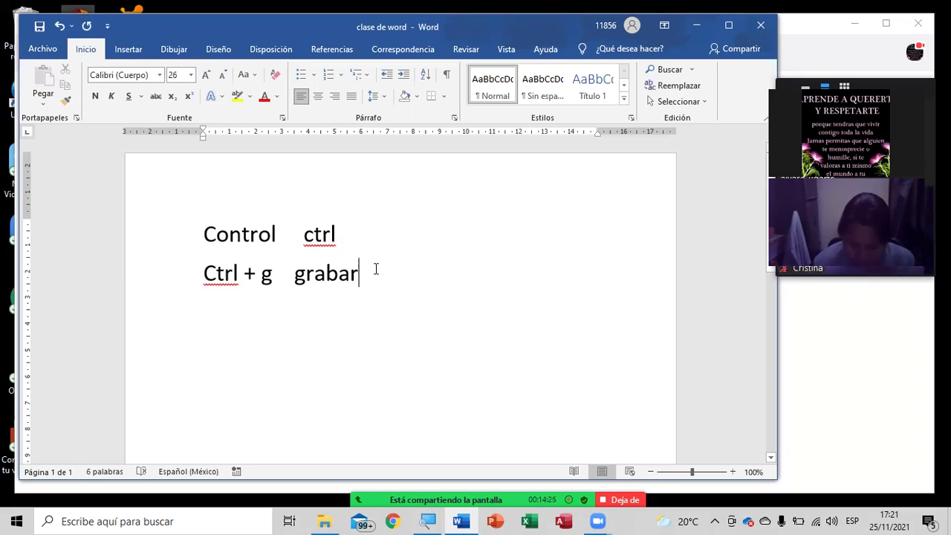
key(Return)
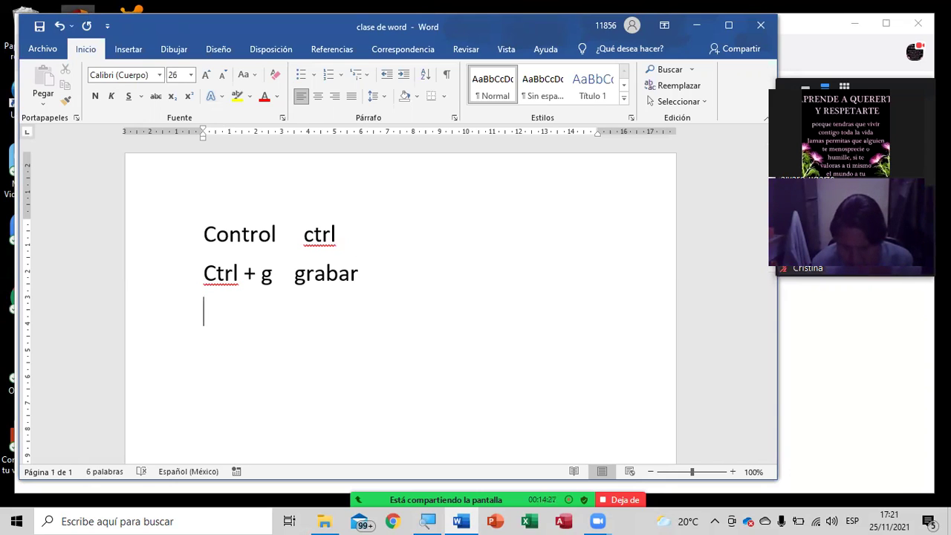
text(ar)
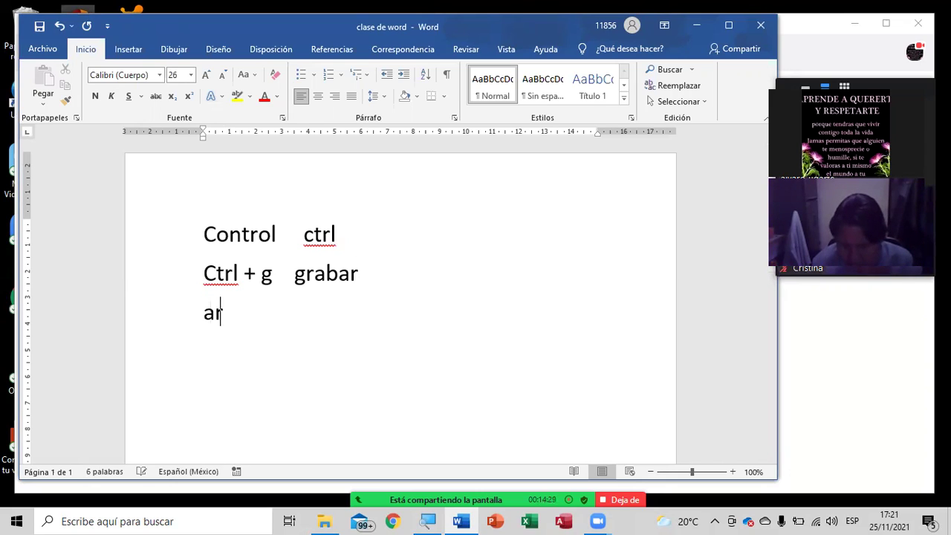
text(chivo)
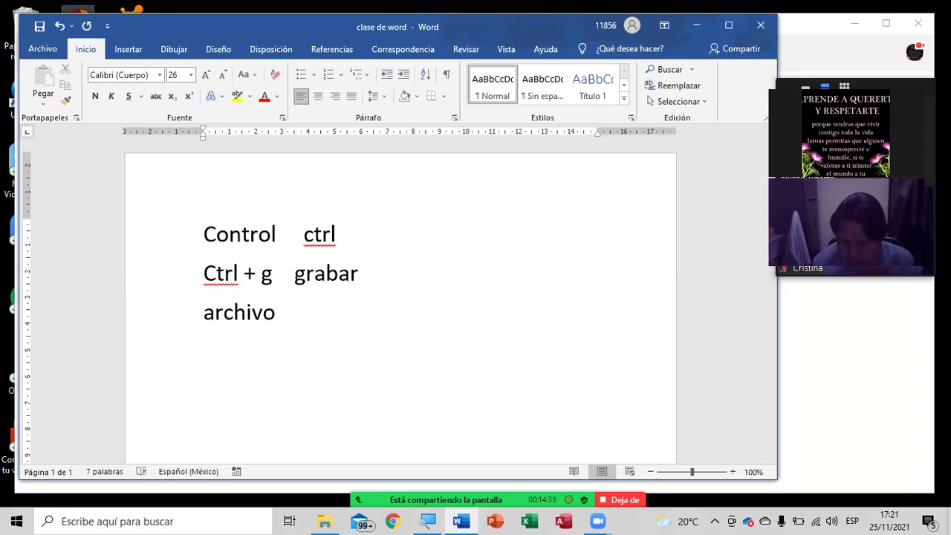
text(/)
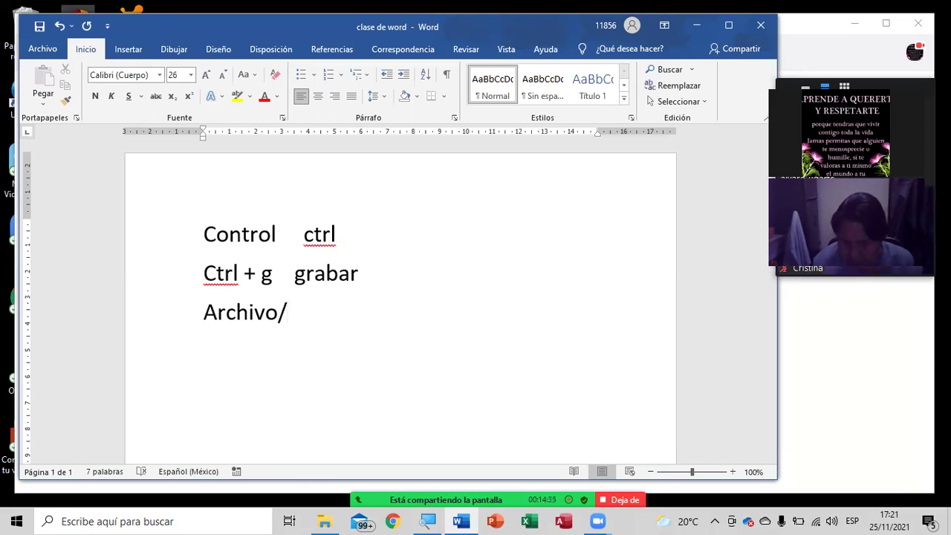
text( guardar)
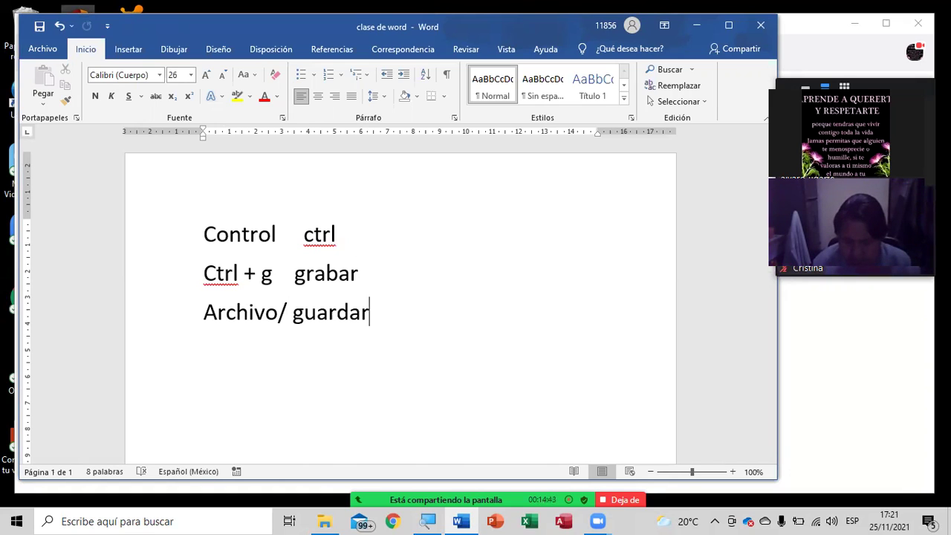
- Leave one blank line and write "1ra vez archivo/ guardar como..." below it
key(Return)
key(Return)
text(1ra vez)
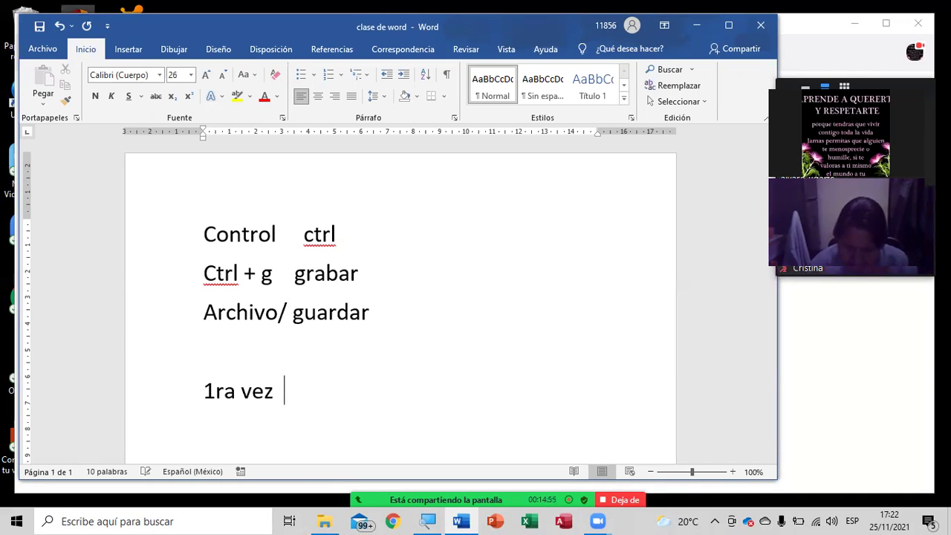
text(archiuv)
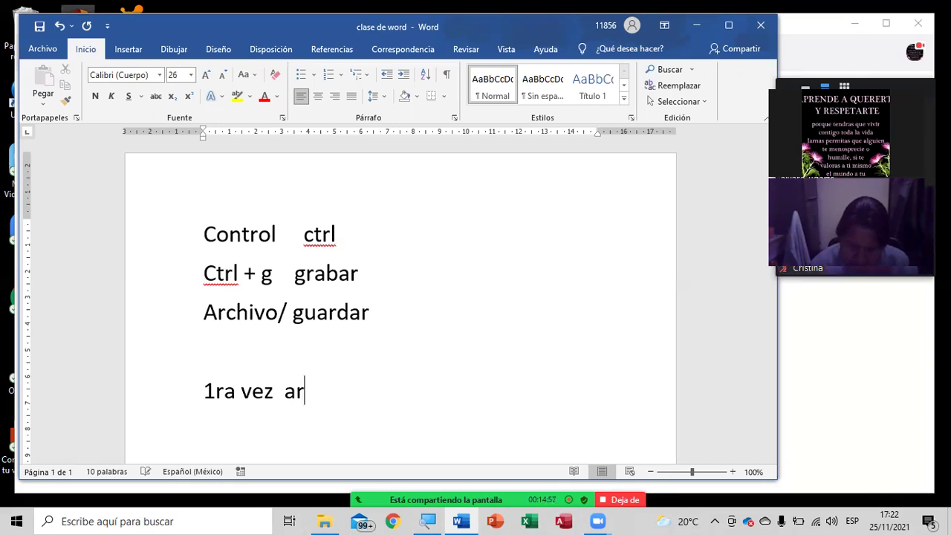
key(BackSpace)
key(BackSpace)
text(vo)
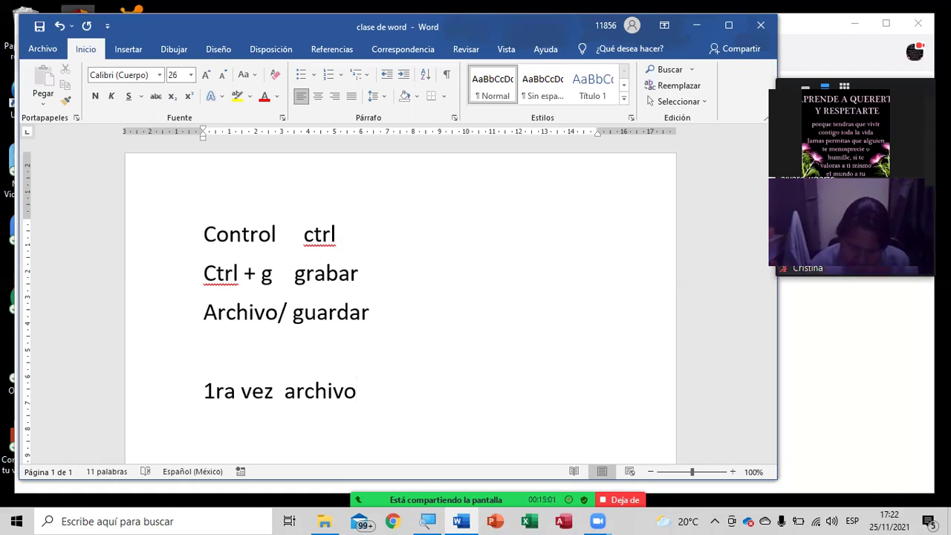
text(/ gua)
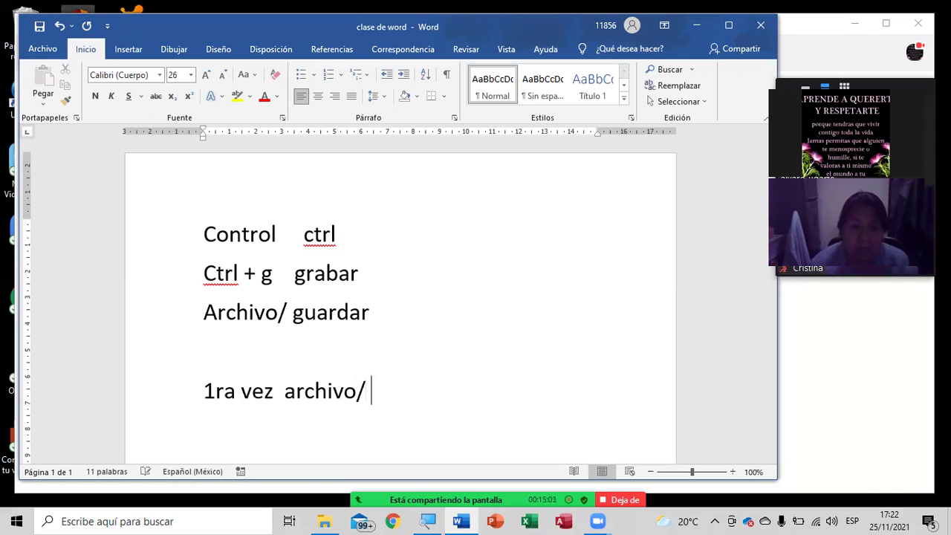
text(rd)
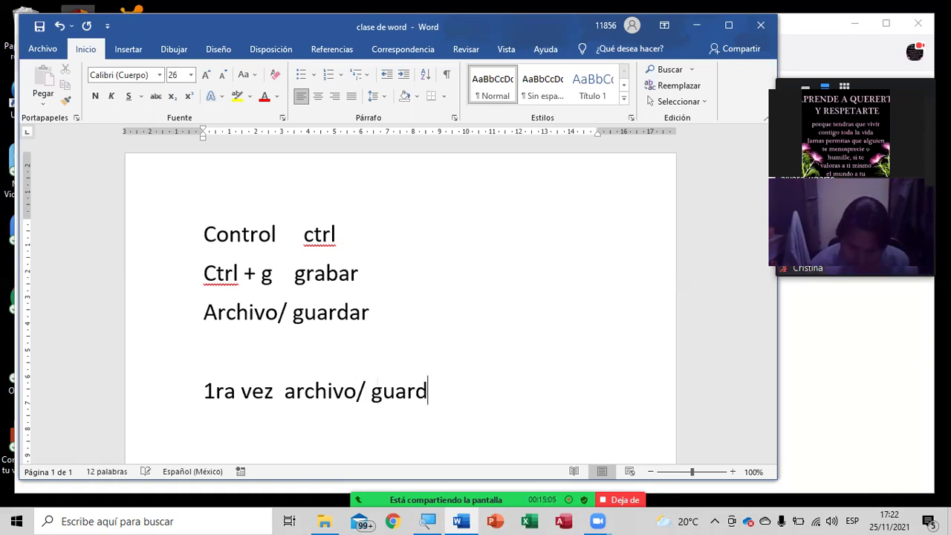
text(ar co)
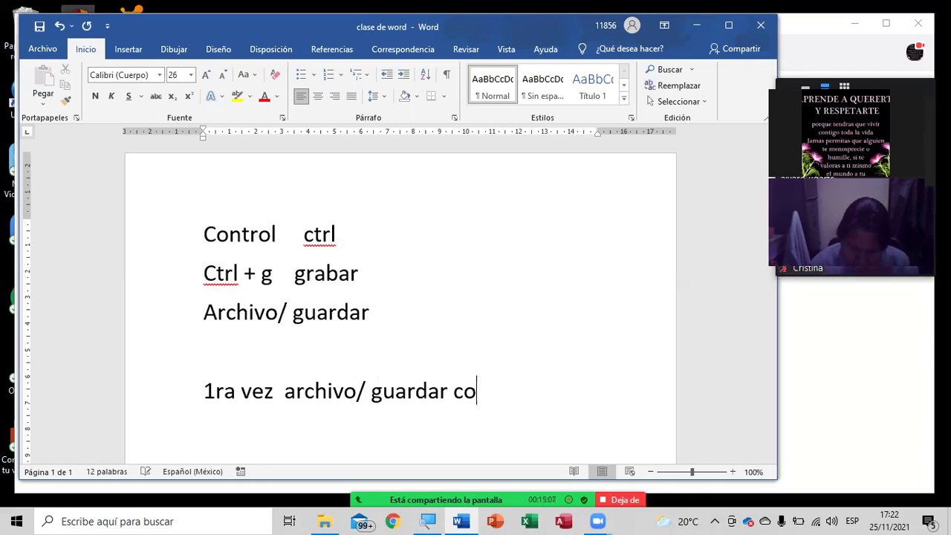
text(mo...)
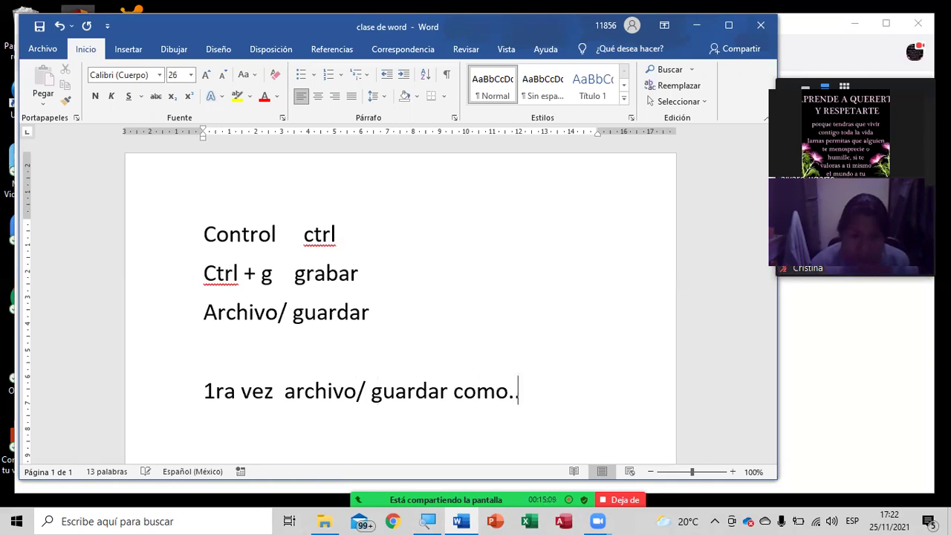
- Add two lines below "guardar como...": an indented "Nombre" and, under it, "Donde?"
key(Return)
text(nombre)
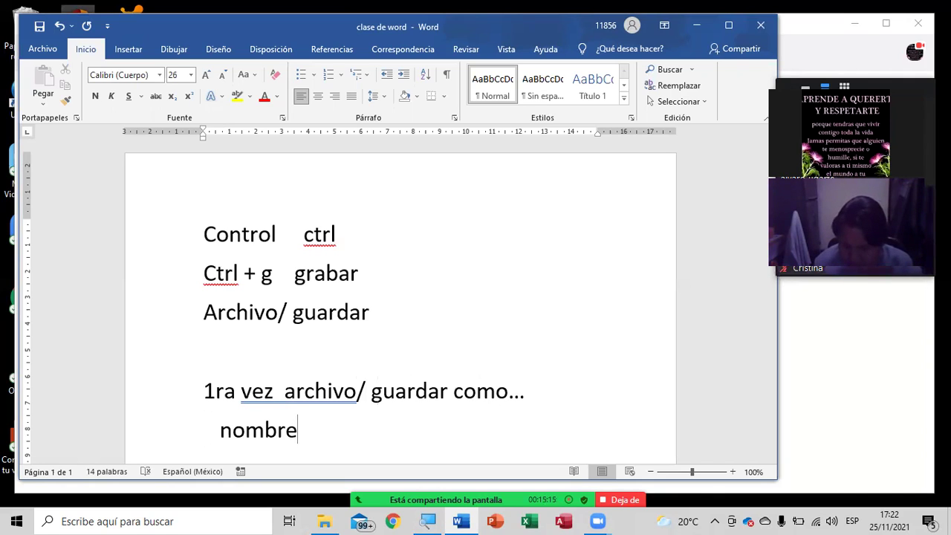
key(Return)
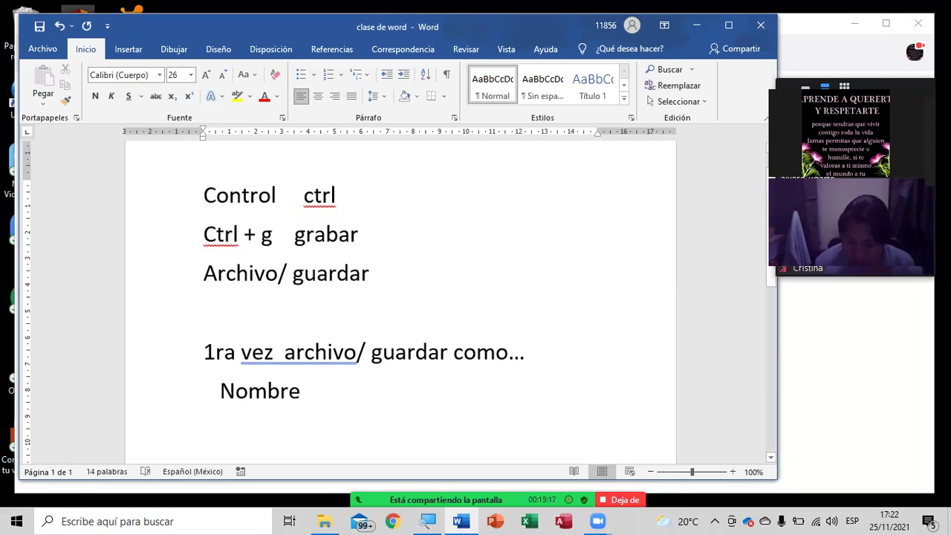
text(donde)
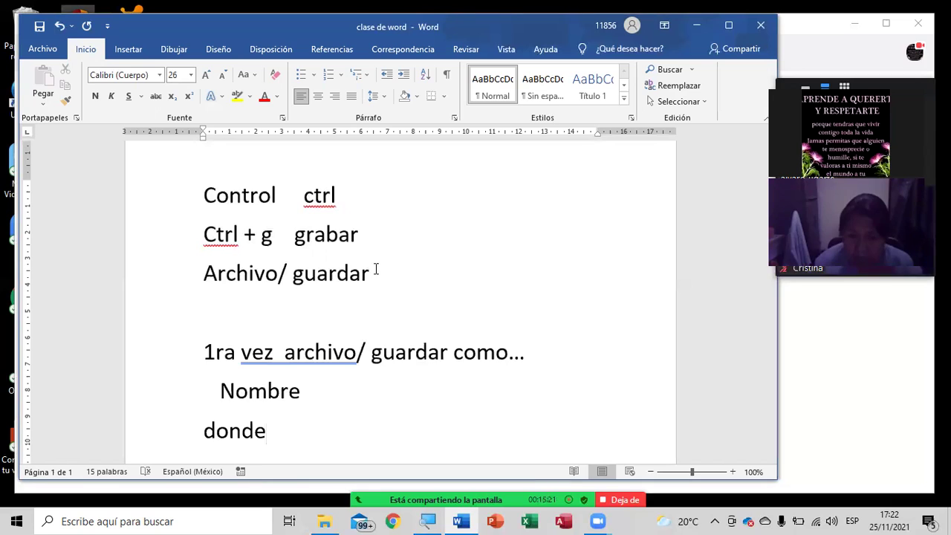
text(?)
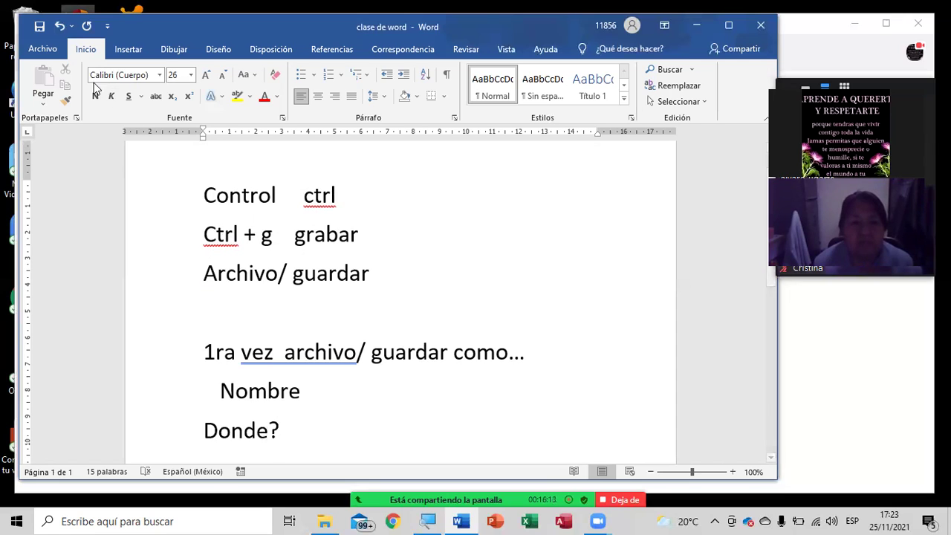
- Leave a blank line after "Donde?" and write "Archivo/ nuevo"
key(Return)
key(Return)
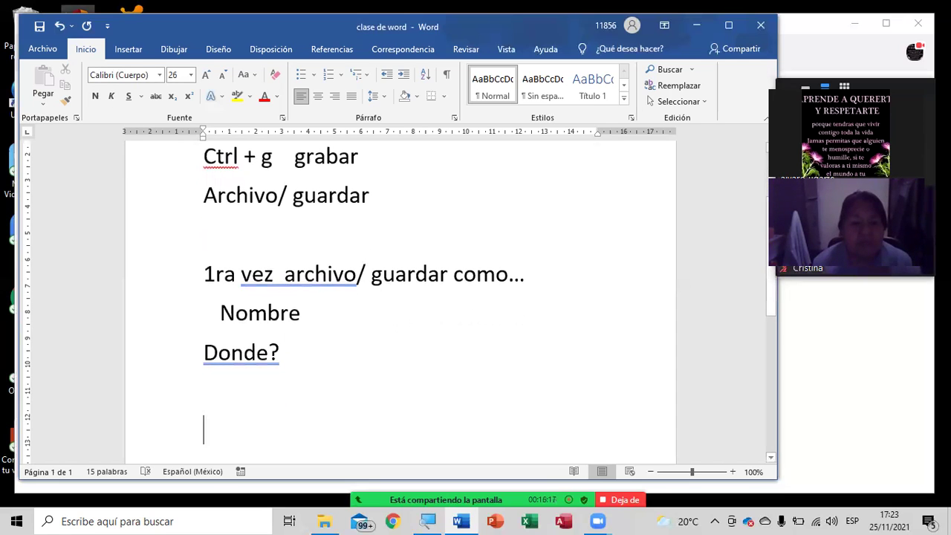
text(archivo)
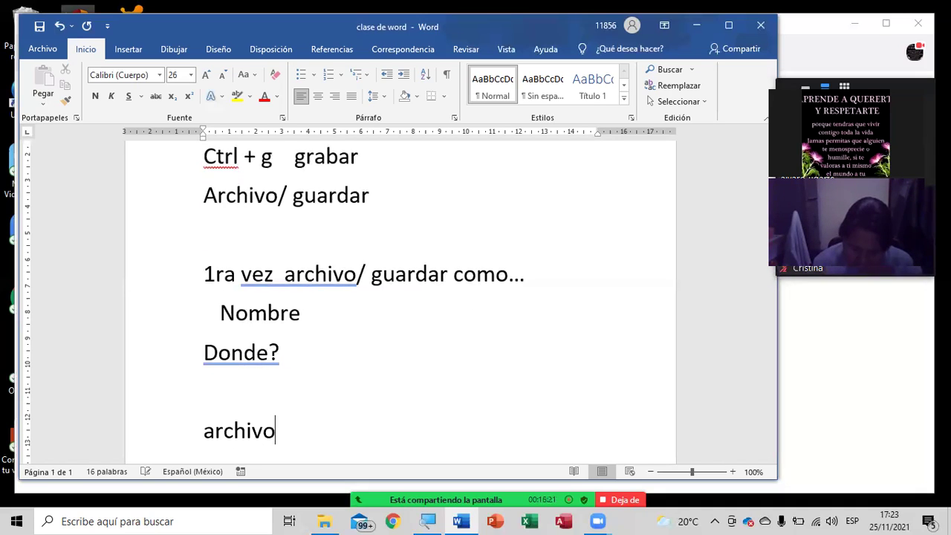
text(/)
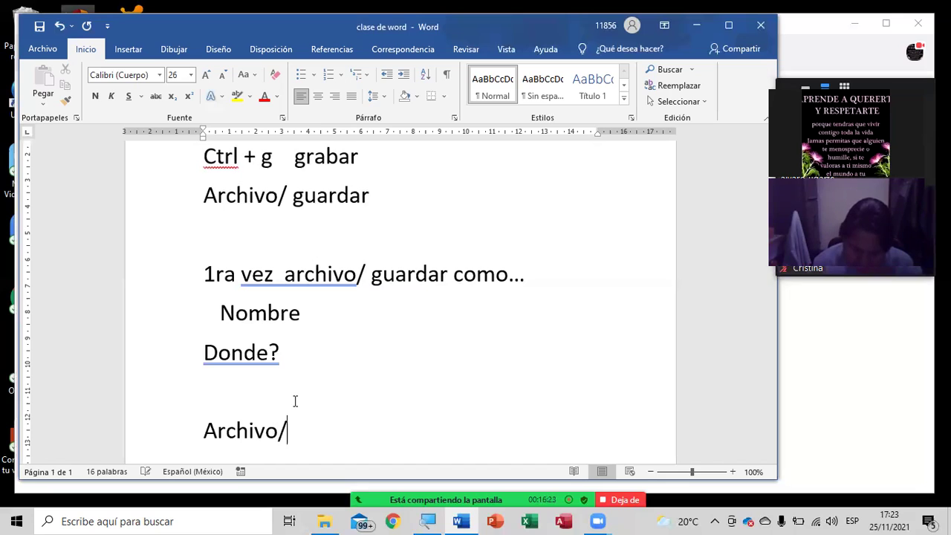
text( nuevo)
- Create a new blank document and move its window down so the first document's title bar stays uncovered
click(44, 51)
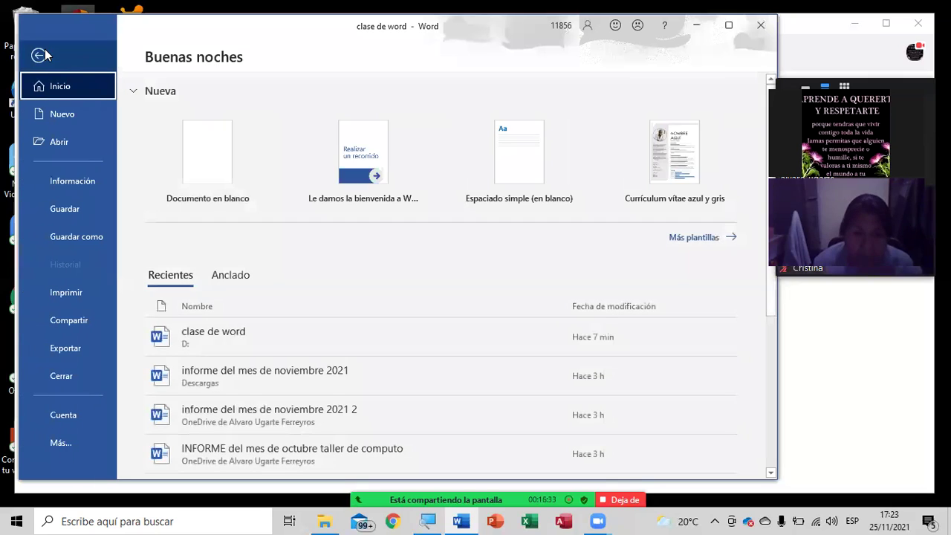
click(66, 115)
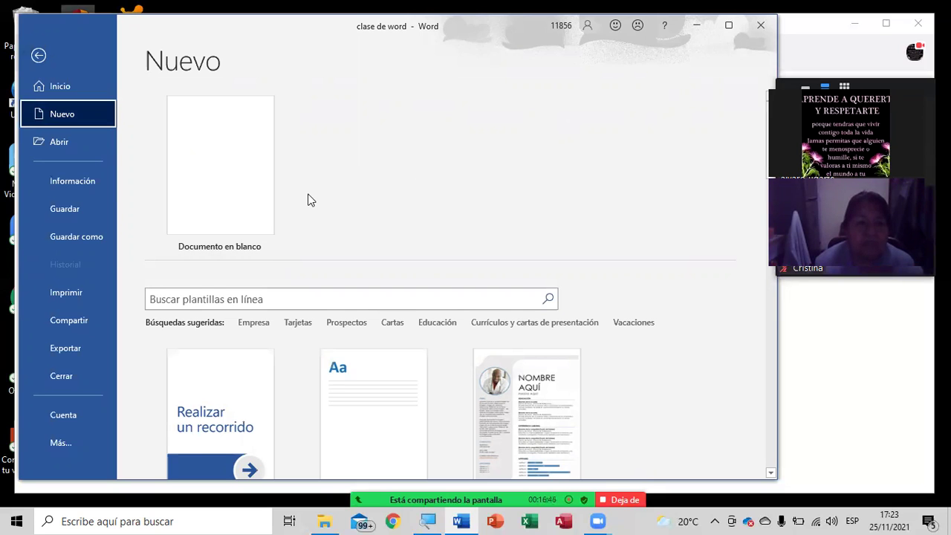
click(220, 165)
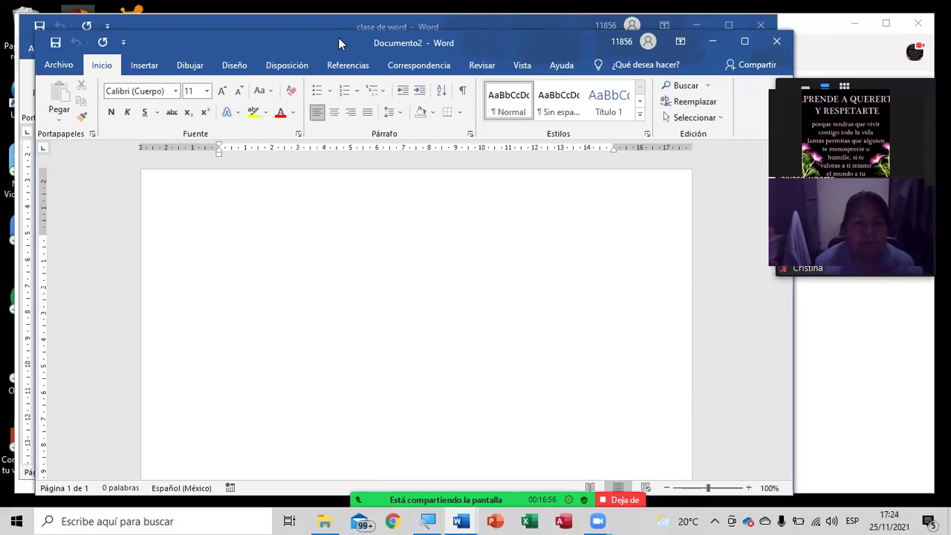
drag(338, 44, 324, 78)
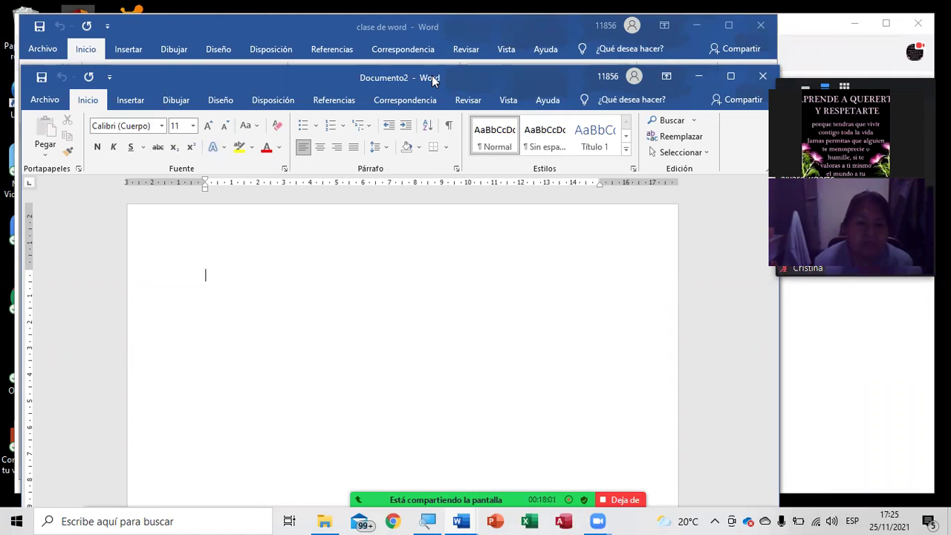
- Start saving the new document as a file and choose the Datos (D:) drive as its location
click(46, 100)
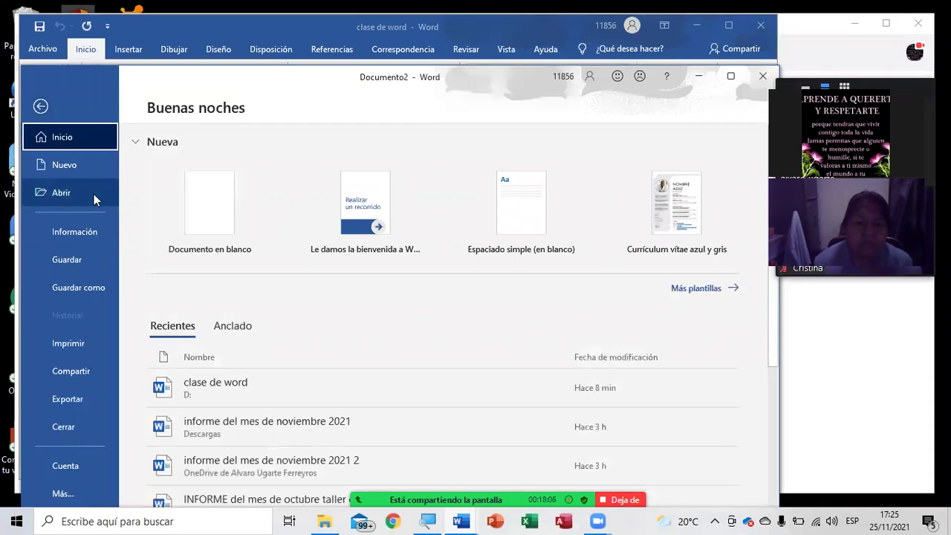
click(93, 294)
click(200, 394)
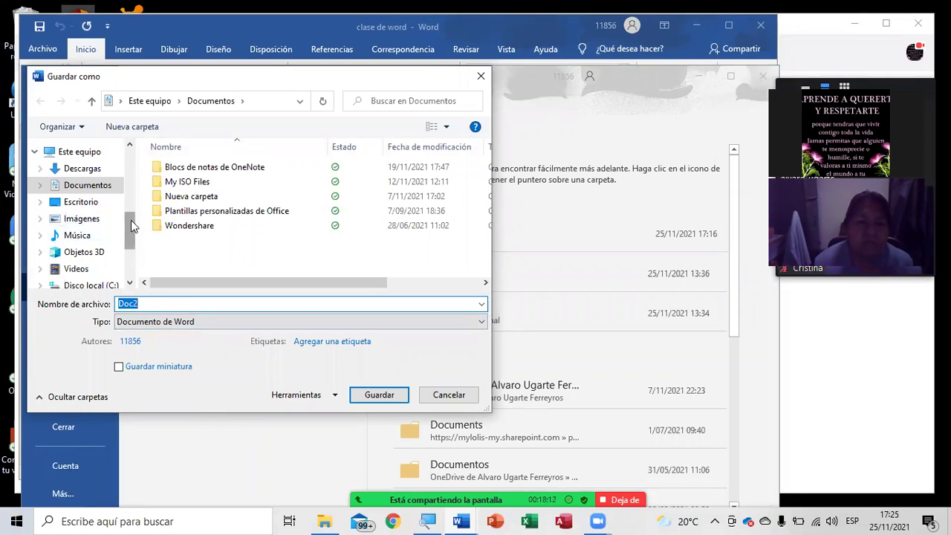
scroll(127, 231, down, 3)
click(90, 198)
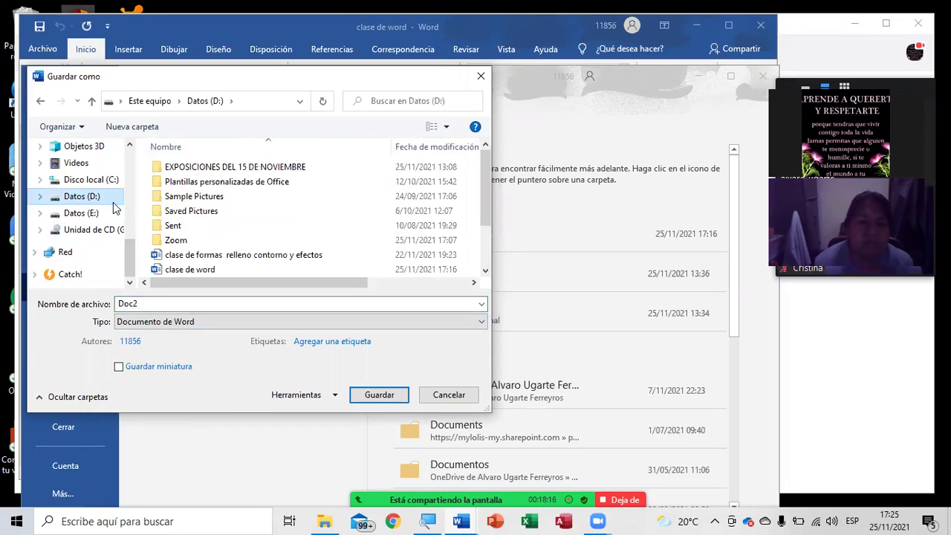
- Name the new document "clase de word 2" and save it as a Word document
click(145, 303)
double_click(145, 303)
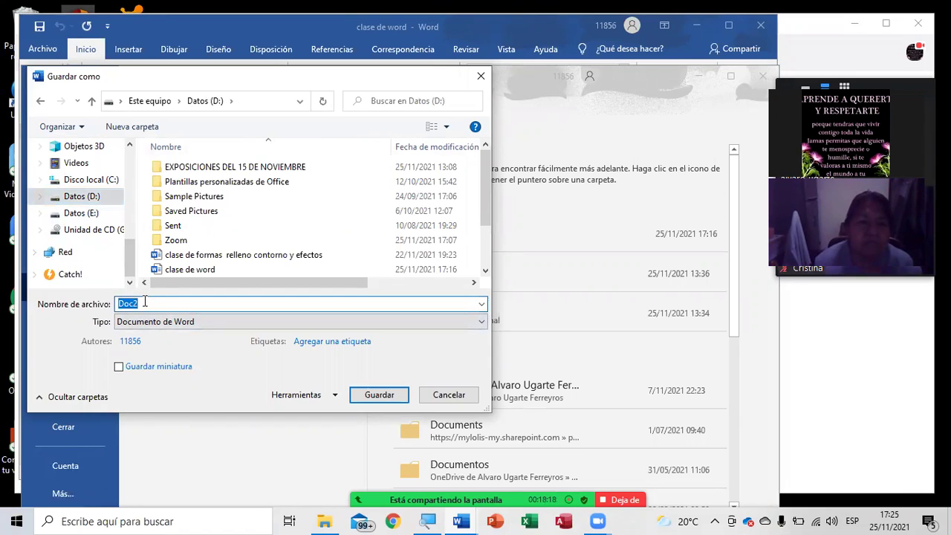
key(BackSpace)
text(c)
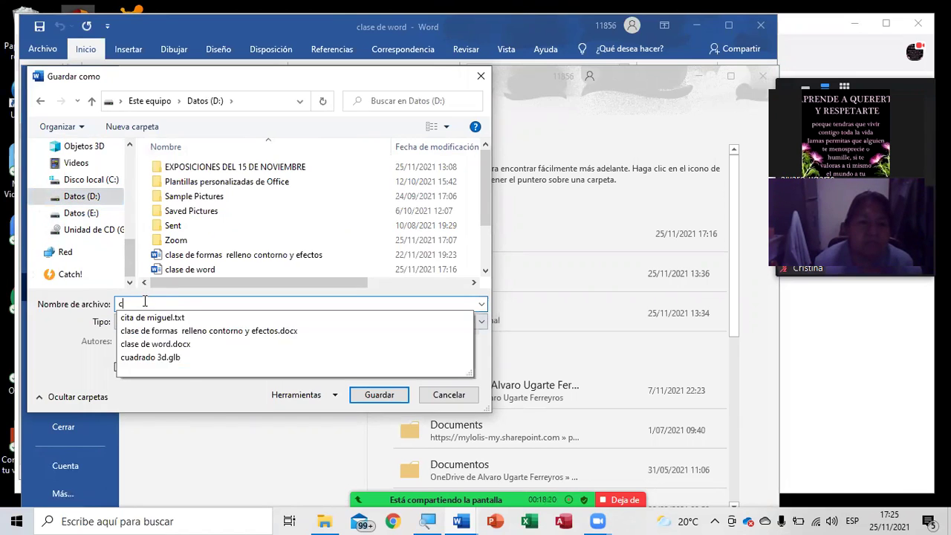
text(lase de )
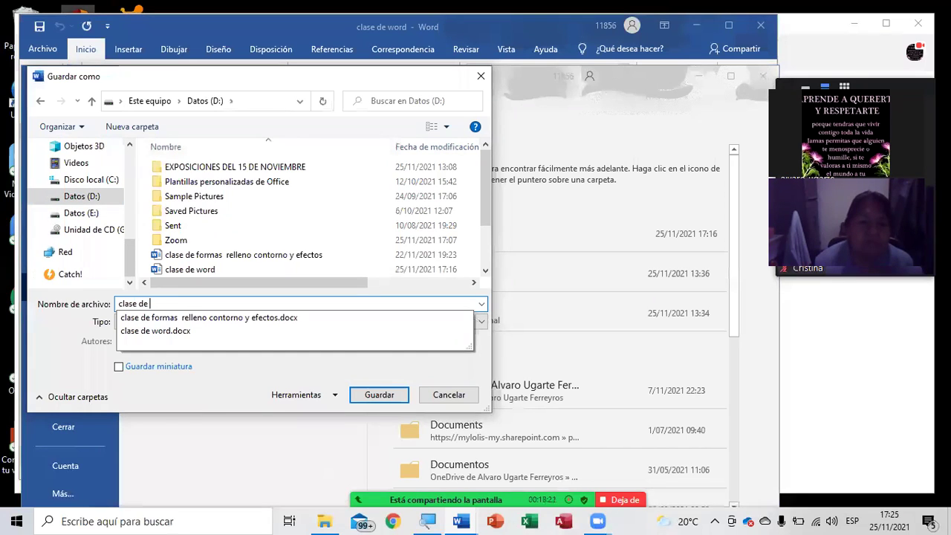
text(word 2)
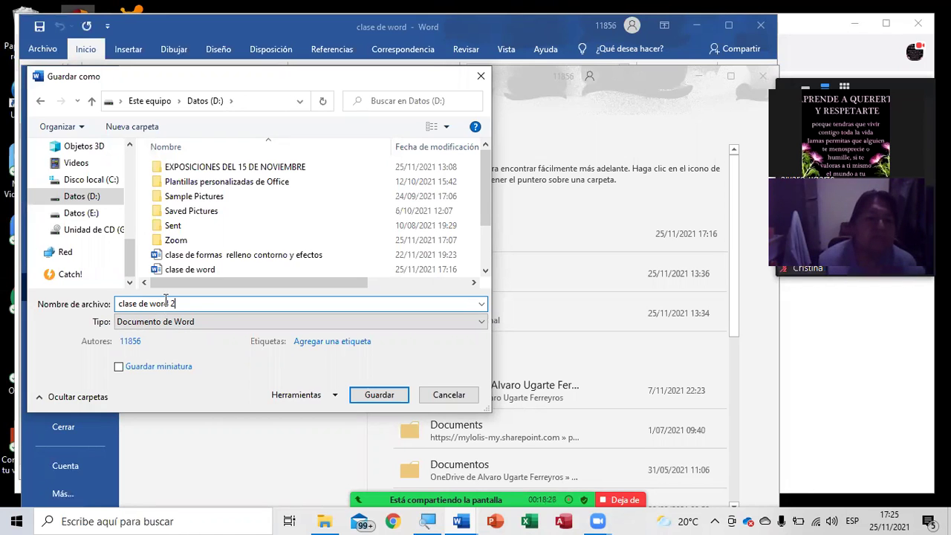
click(379, 394)
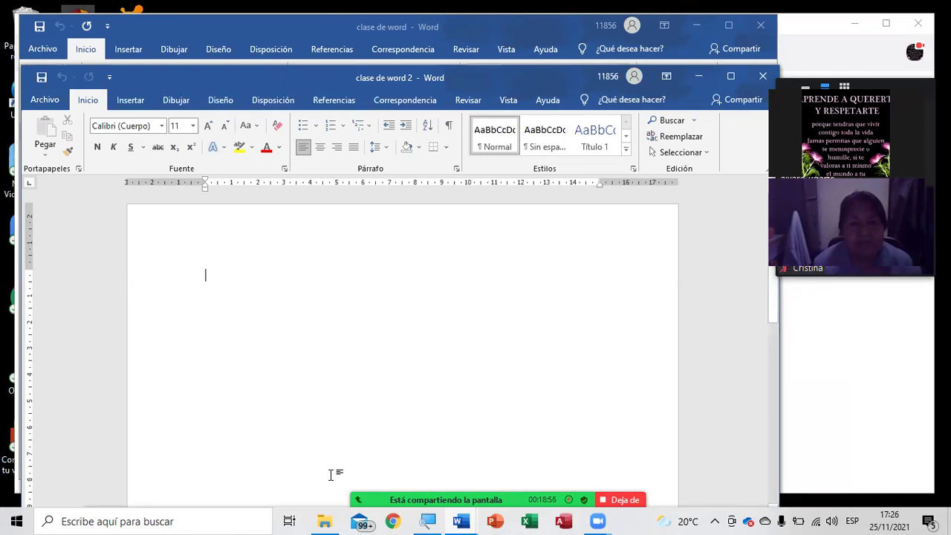
- Switch to File Explorer and open the Datos (D:) drive under Este equipo
mouse_move(328, 519)
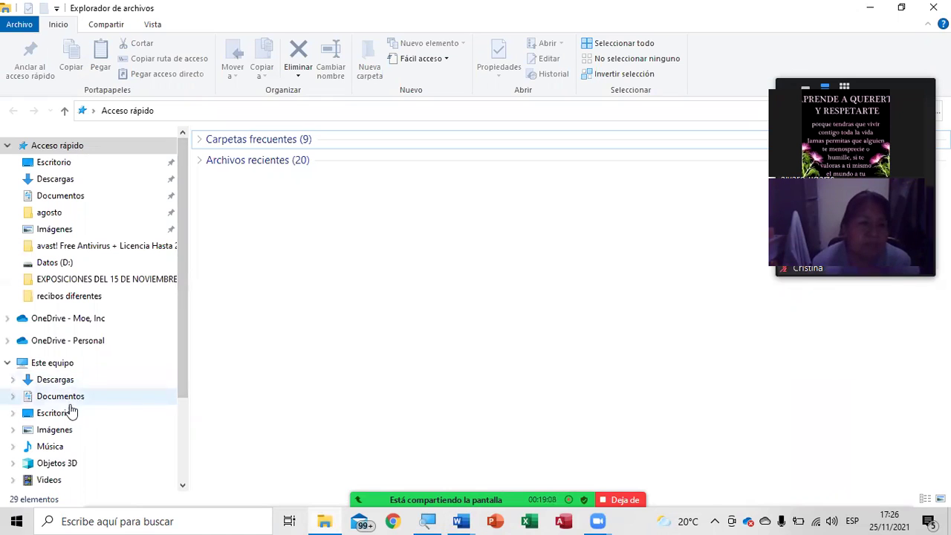
drag(178, 352, 182, 440)
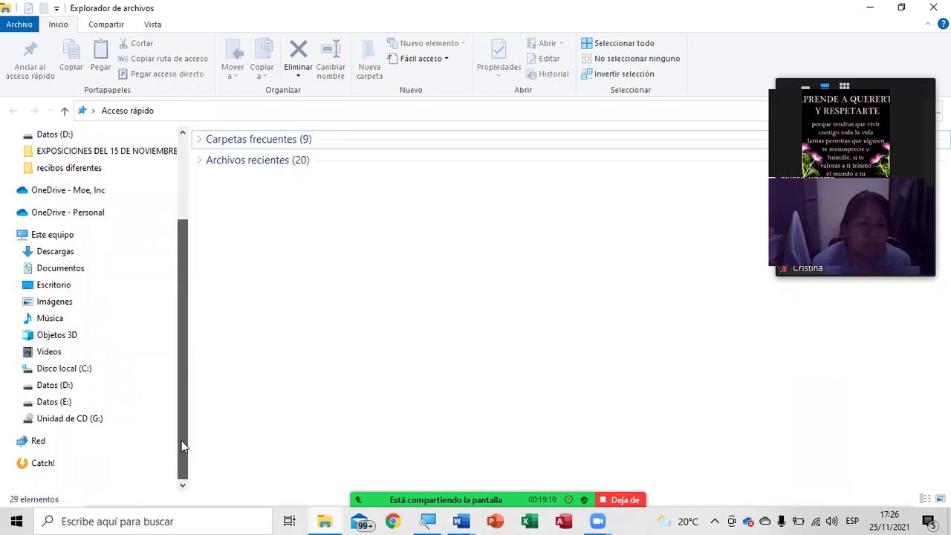
click(63, 390)
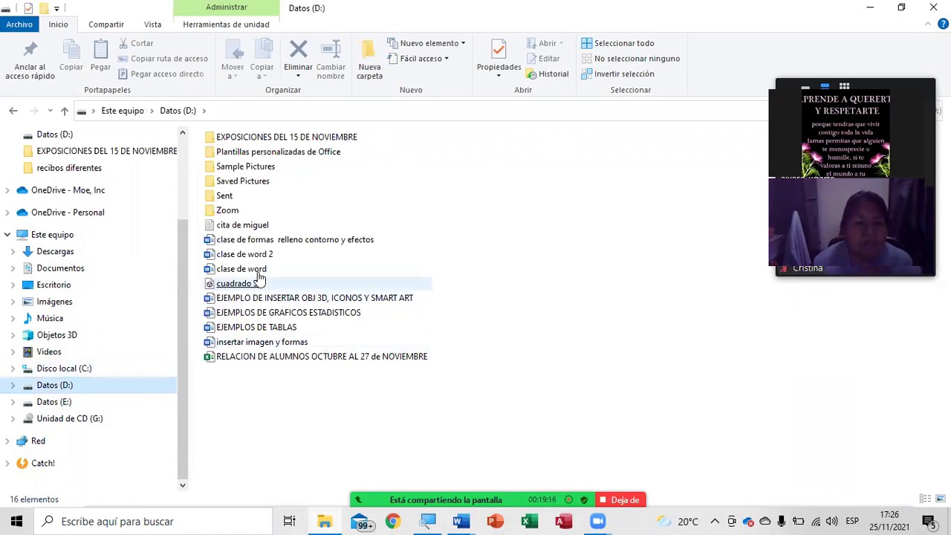
- Check the saved documents on drive D by selecting "clase de word 2" together with "clase de word", and finally only "clase de word 2"
click(226, 256)
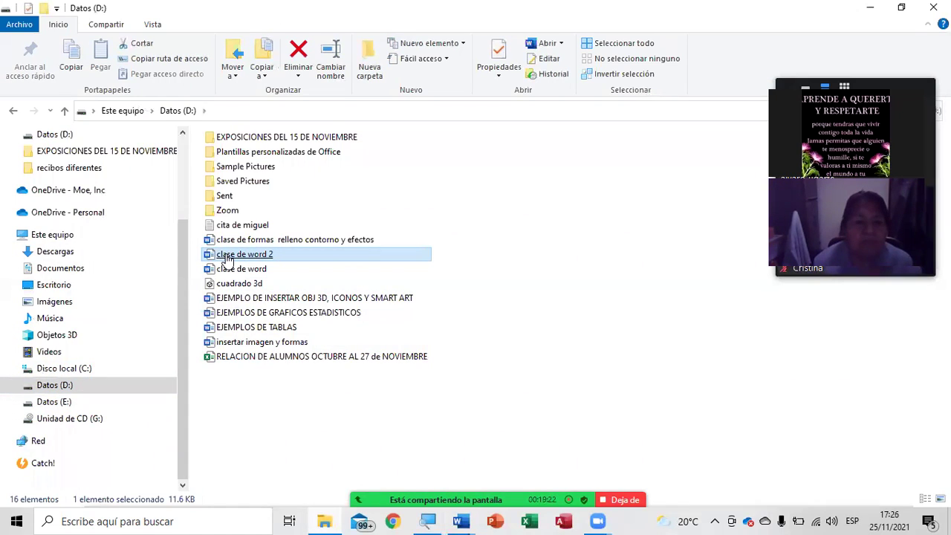
ctrl+click(227, 269)
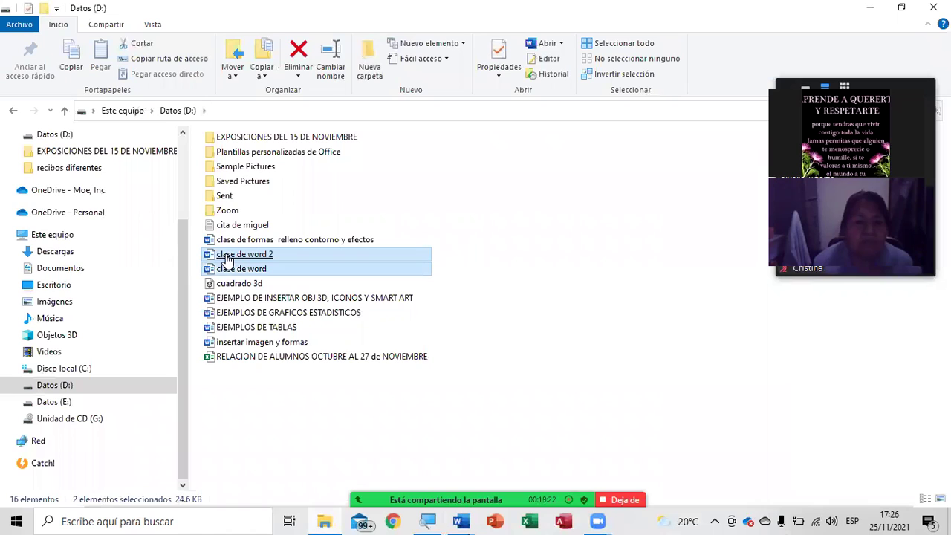
click(256, 285)
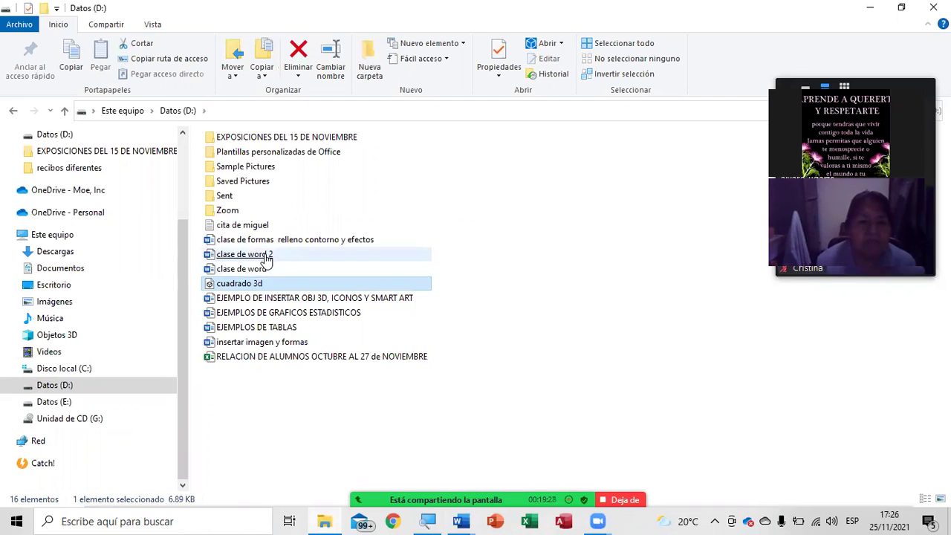
click(266, 257)
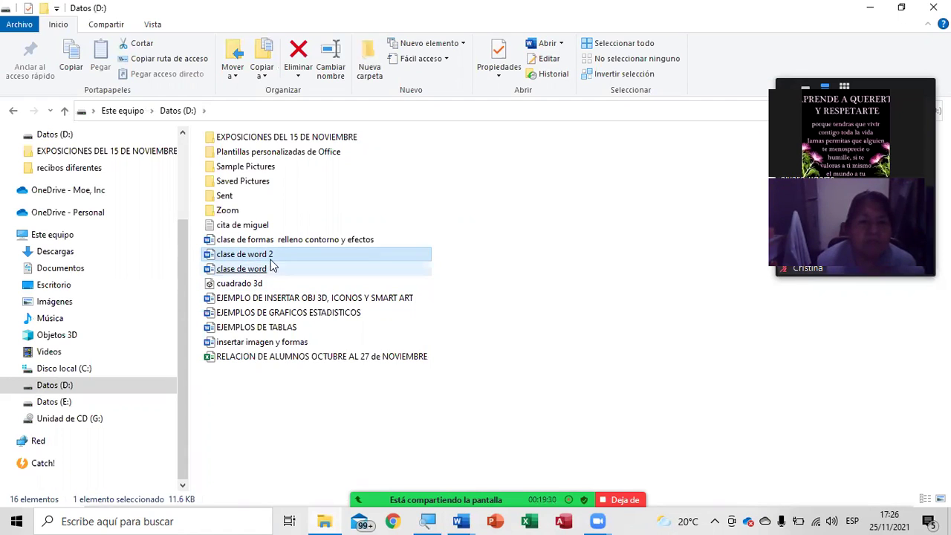